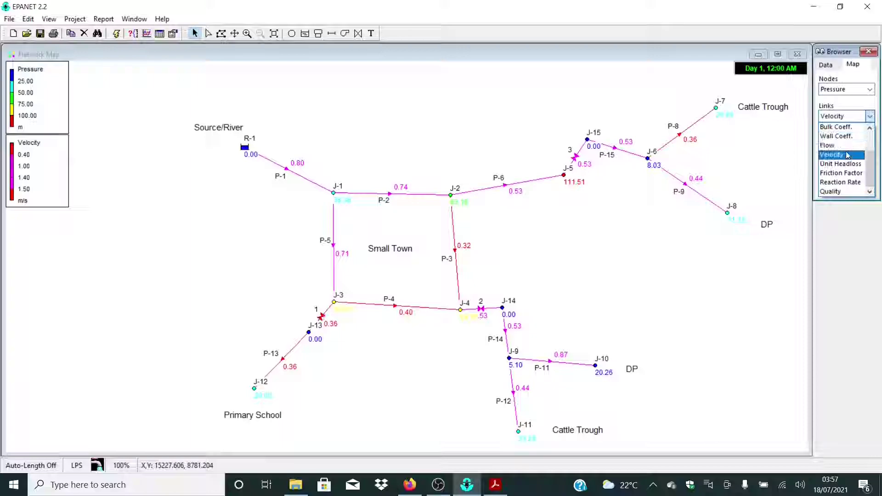
- Switch the map's link labels to Flow and rerun, showing flows like -3.14 LPS on P-5
click(844, 146)
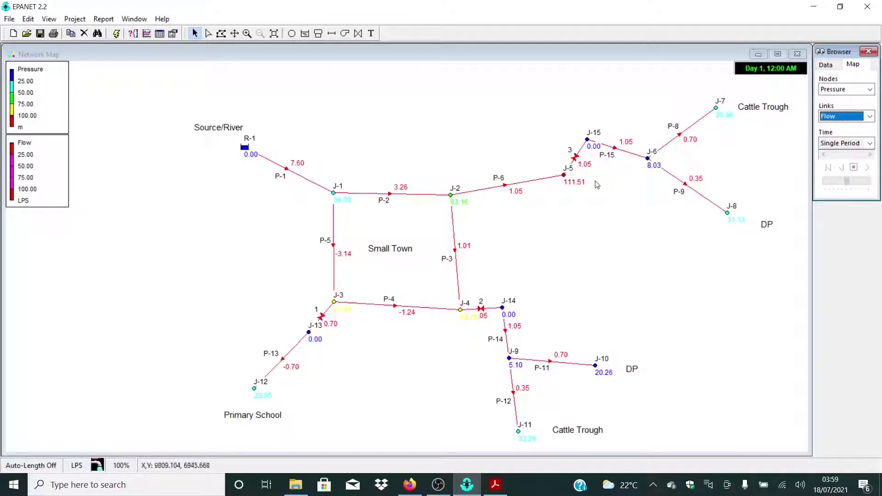
click(116, 33)
click(440, 257)
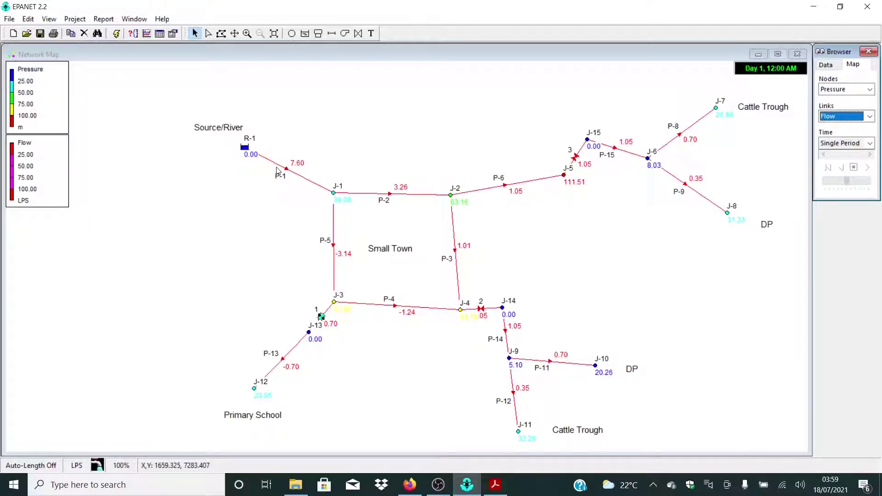
mouse_move(287, 171)
mouse_move(331, 241)
click(870, 117)
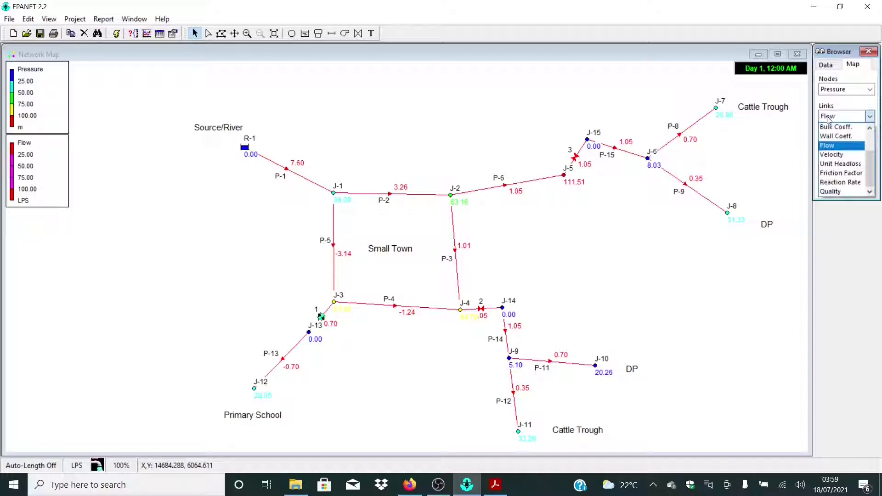
click(841, 144)
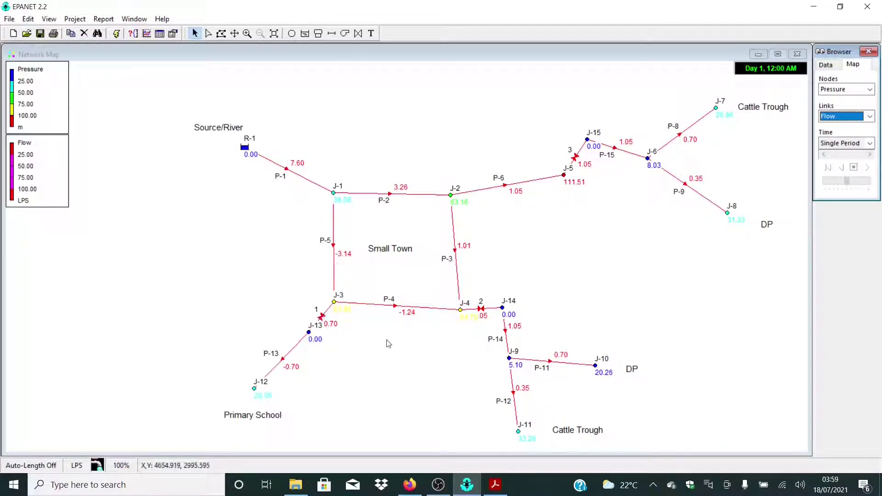
- Reverse pipe P-13 and rerun so its flow reads positive 0.70 LPS
right_click(284, 359)
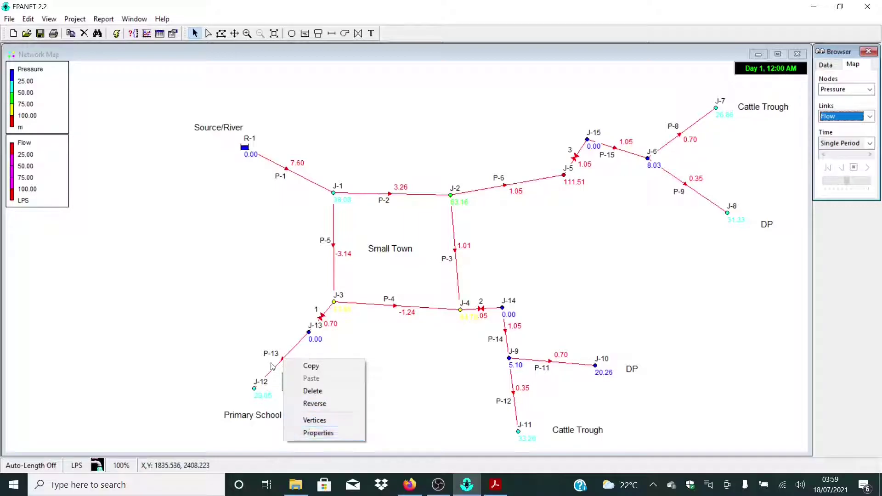
click(279, 364)
right_click(283, 359)
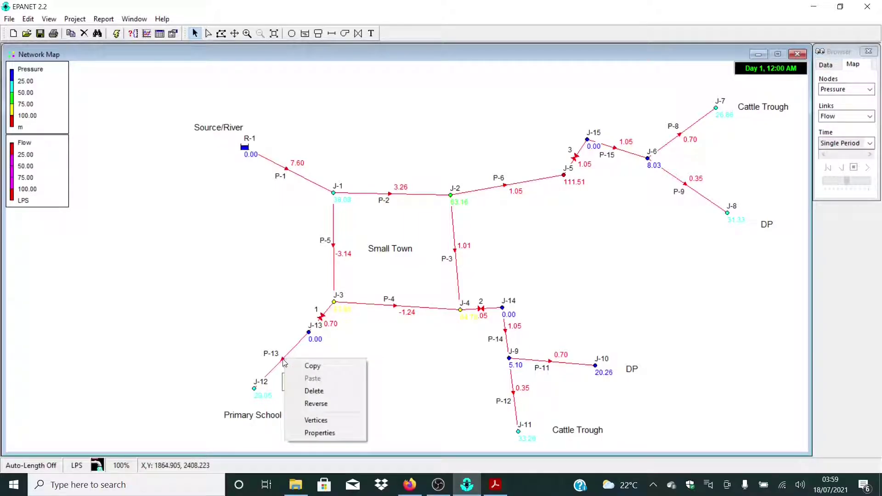
click(320, 406)
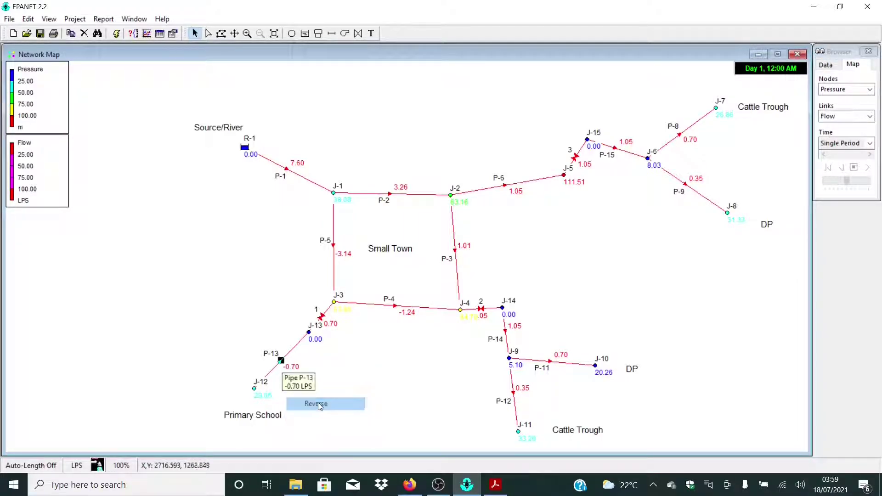
click(117, 34)
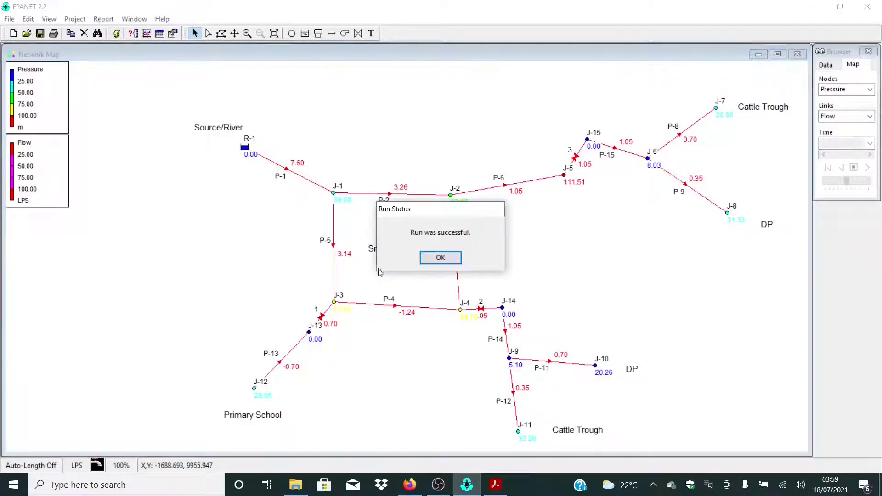
click(442, 258)
- Reverse pipe P-5 and rerun so its flow reads positive 3.14 LPS
mouse_move(296, 353)
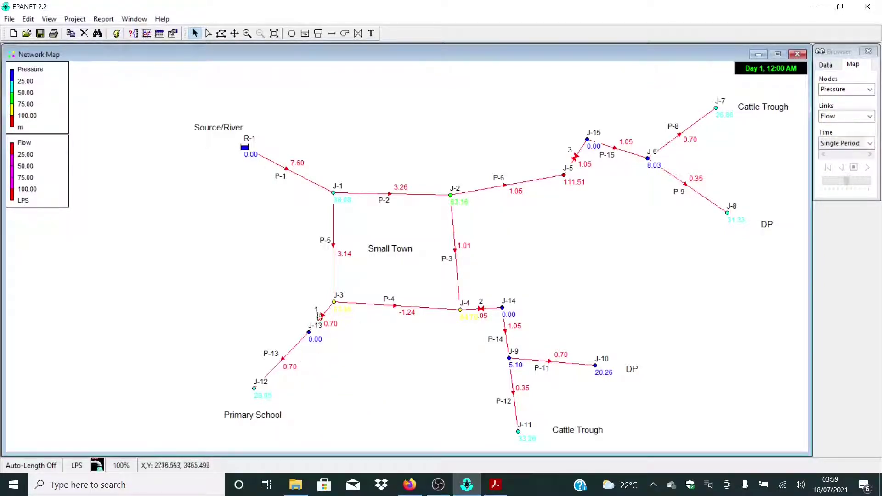
right_click(334, 242)
click(334, 241)
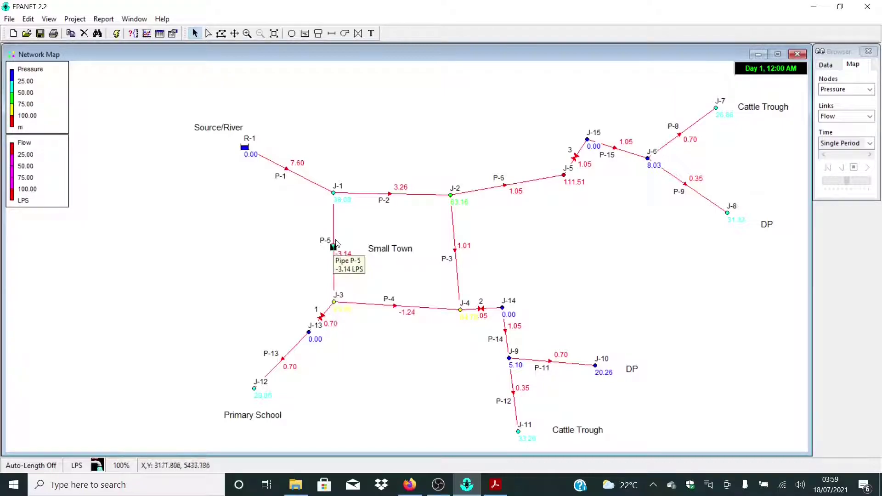
right_click(334, 243)
click(376, 293)
click(117, 34)
click(435, 260)
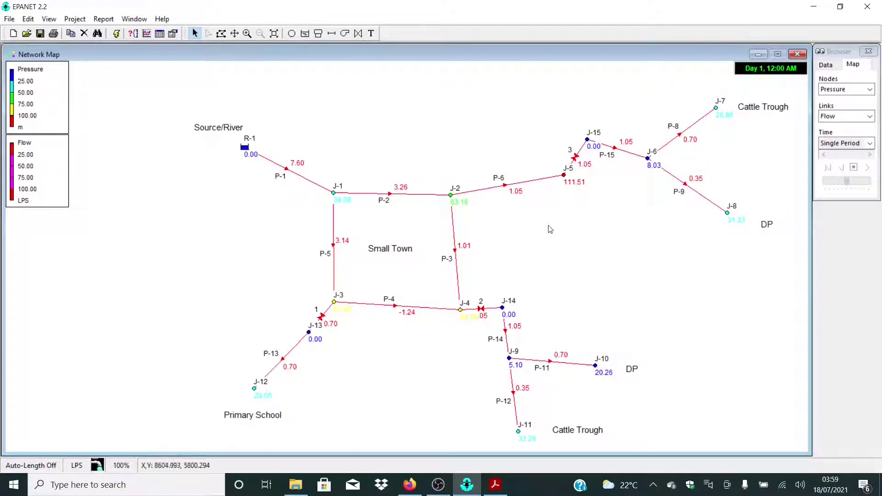
mouse_move(390, 198)
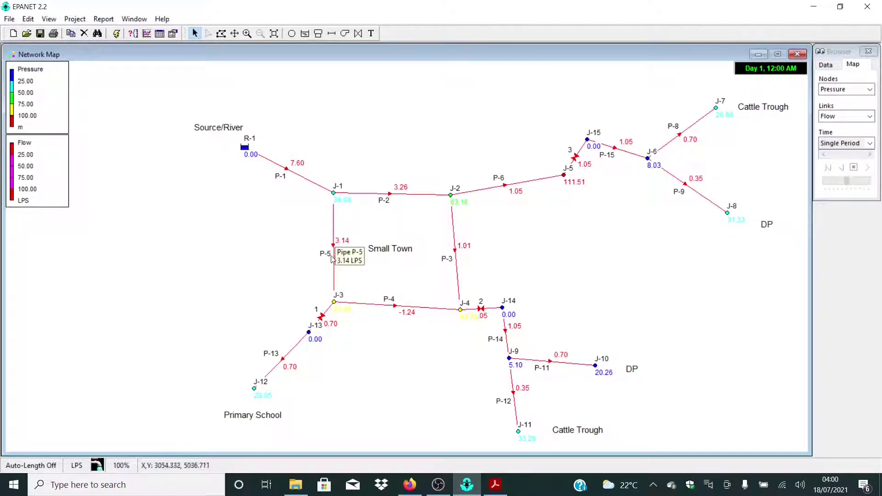
mouse_move(339, 286)
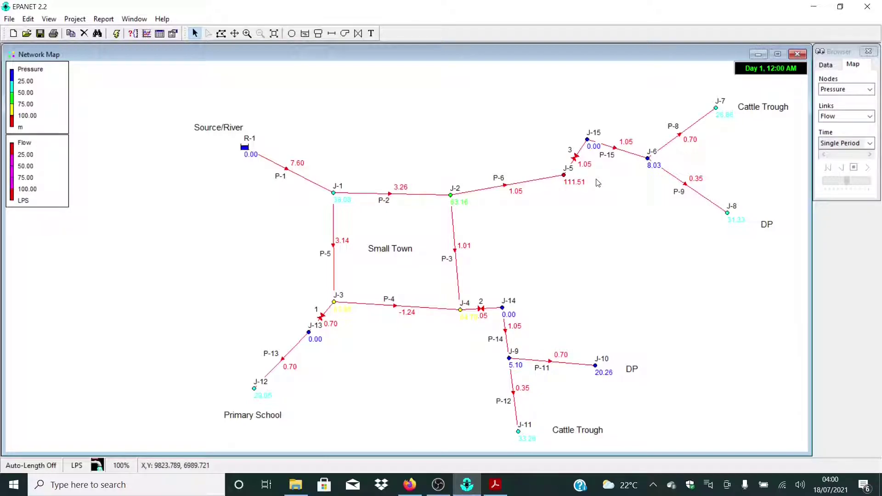
click(393, 196)
mouse_move(350, 203)
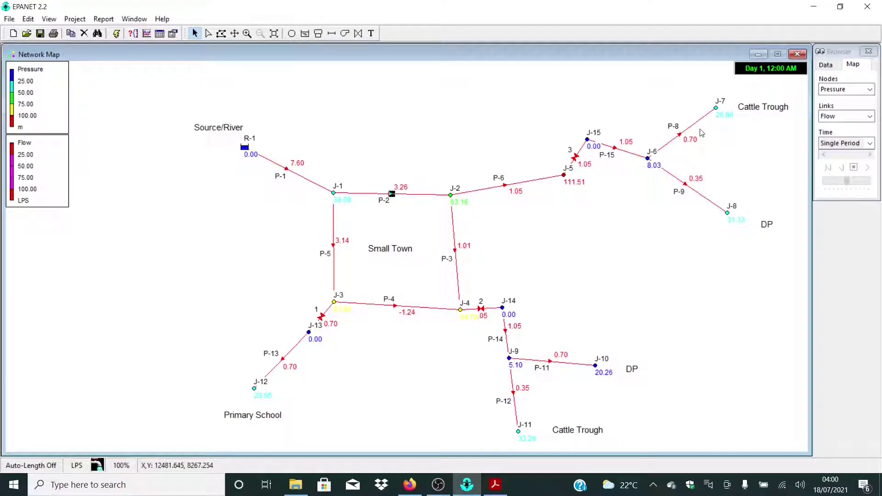
- Set pipe P-2's initial status to Closed and rerun the simulation
right_click(390, 197)
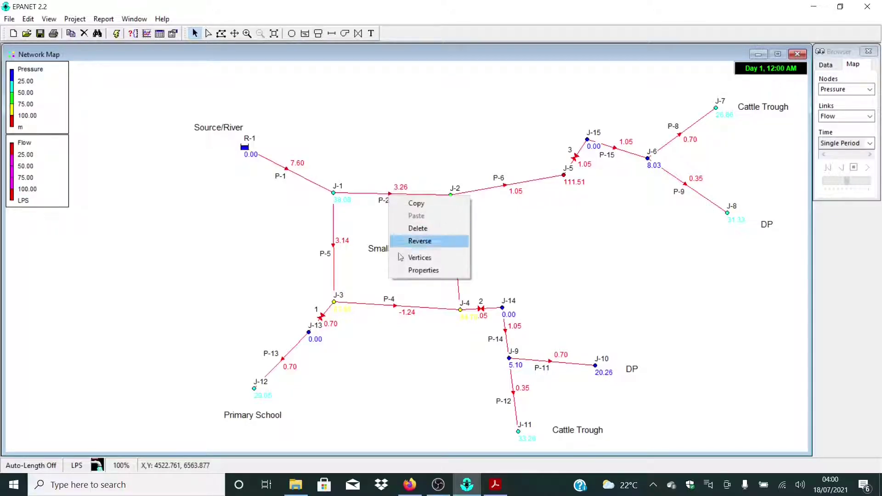
click(416, 272)
click(232, 222)
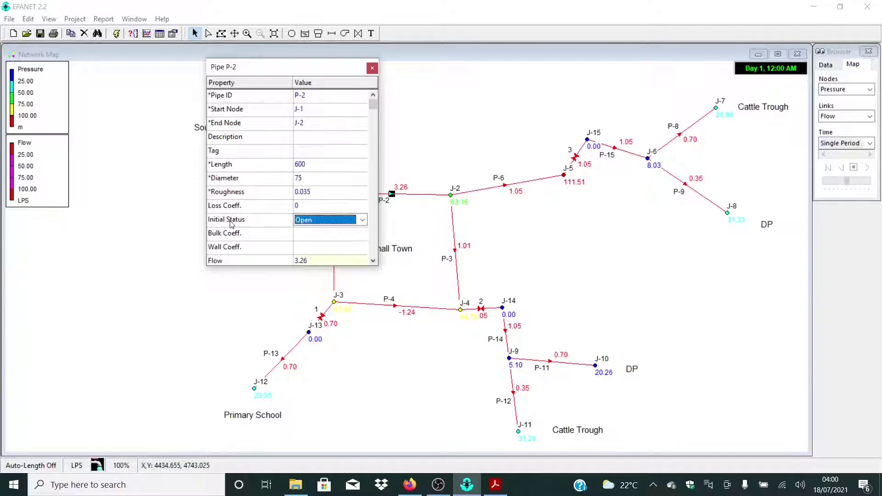
click(312, 224)
click(312, 224)
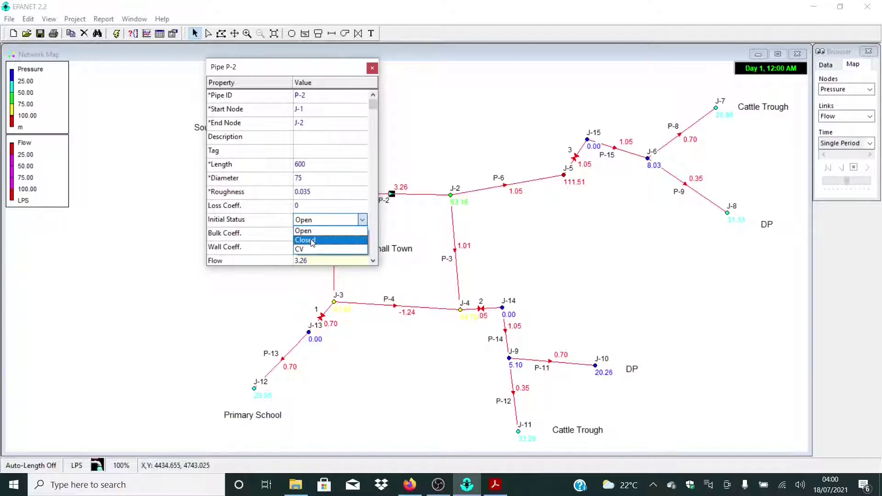
click(312, 241)
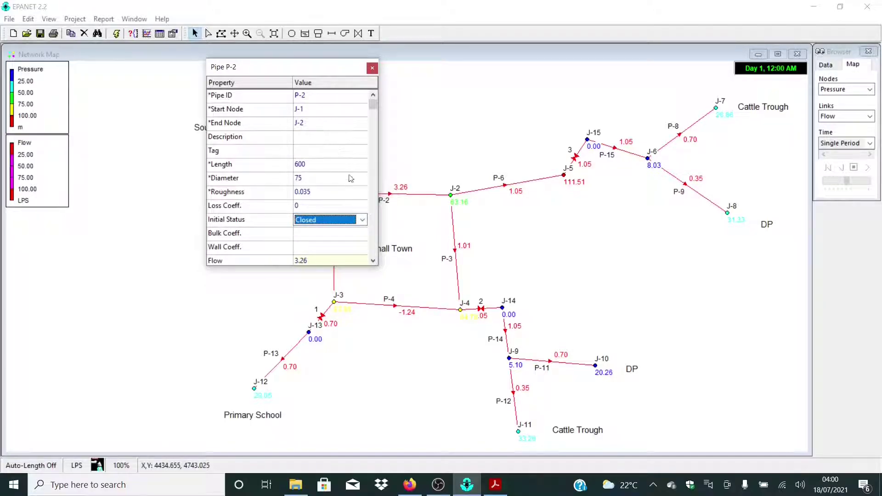
drag(324, 73, 235, 86)
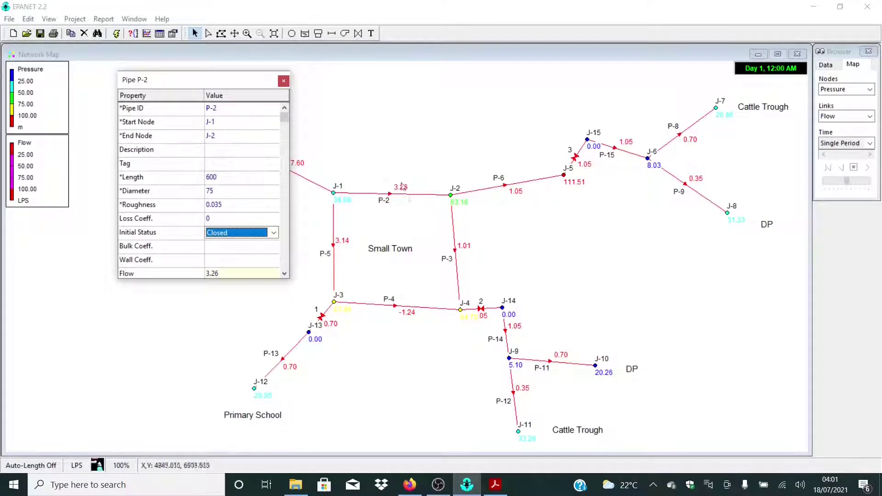
mouse_move(381, 199)
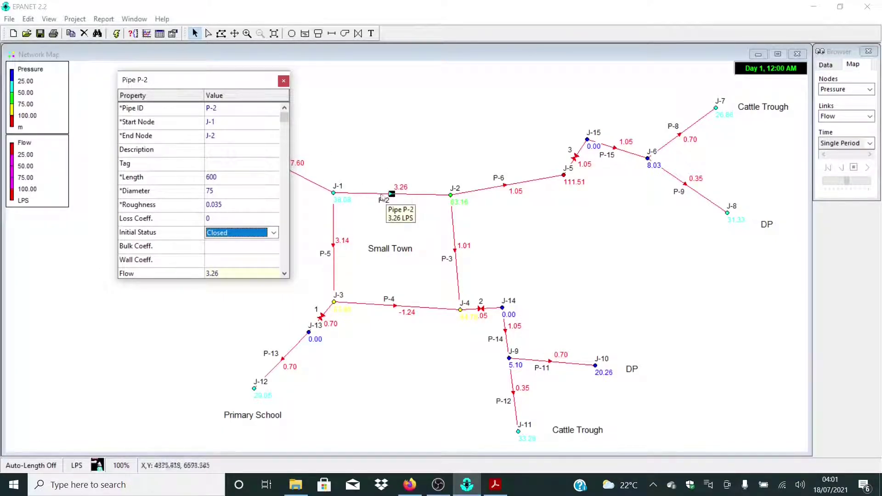
click(283, 82)
click(116, 33)
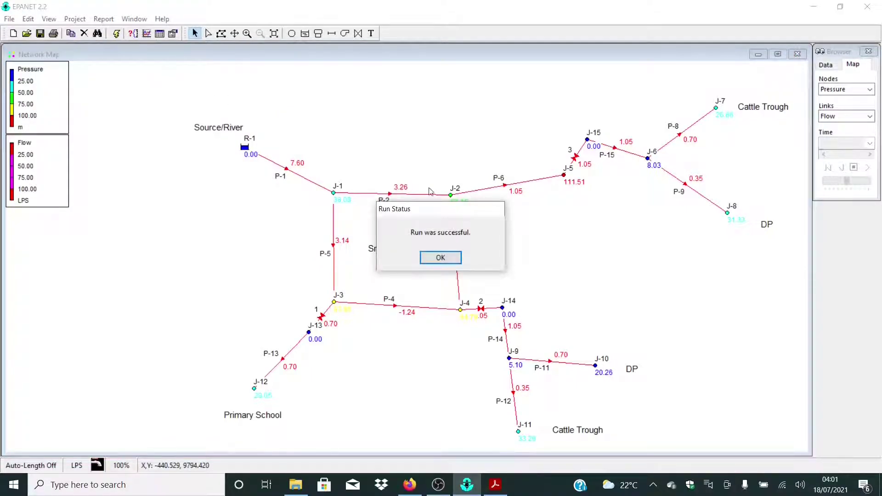
click(438, 257)
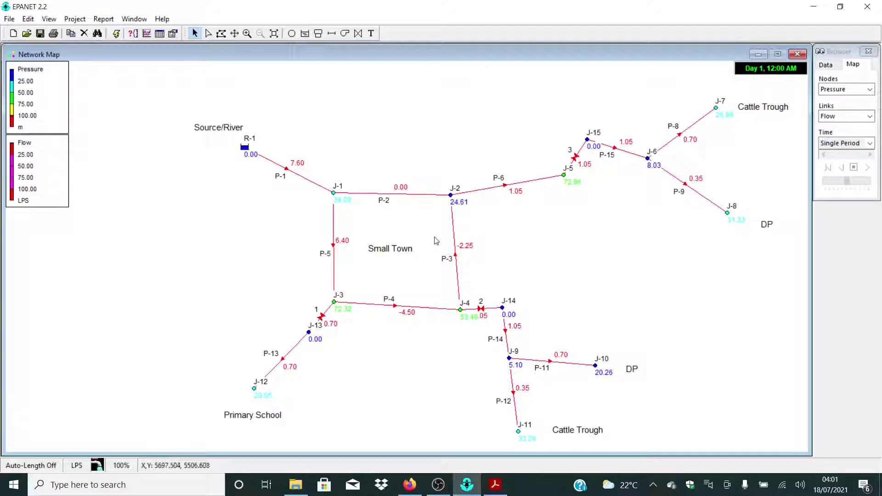
- Select pipe P-2 to inspect its 0.00 LPS flow against P-5's 6.40 LPS
click(400, 194)
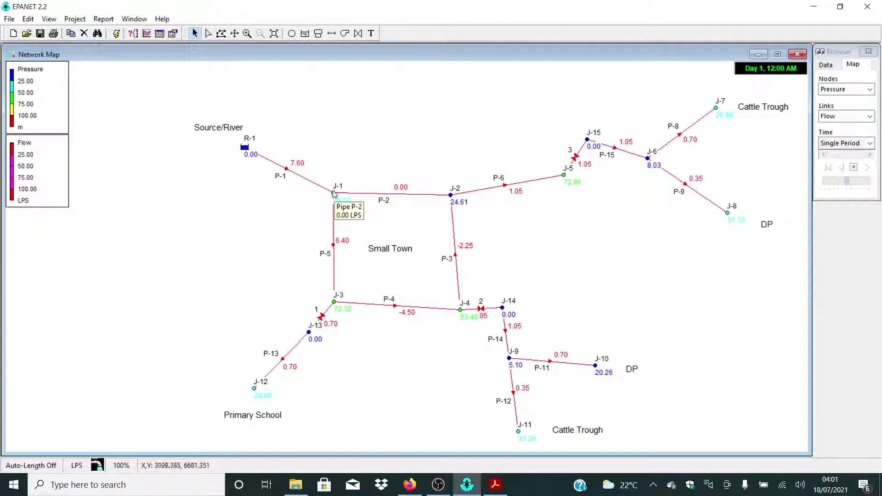
mouse_move(332, 239)
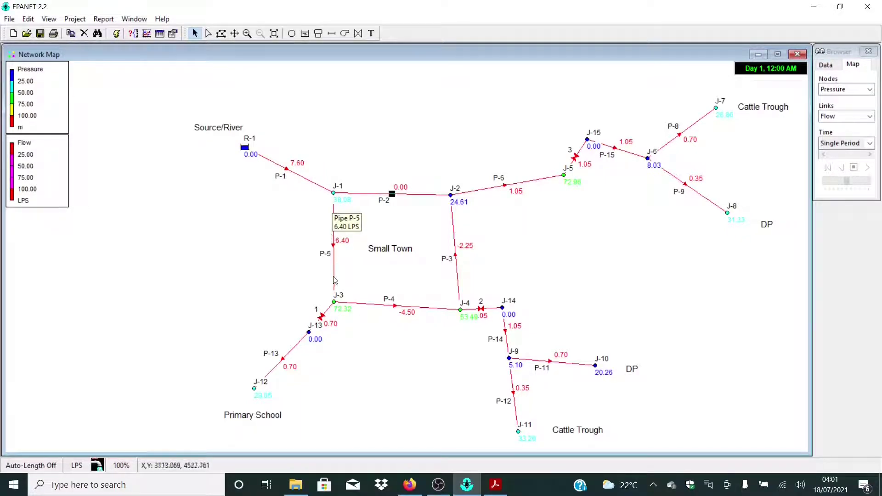
mouse_move(457, 281)
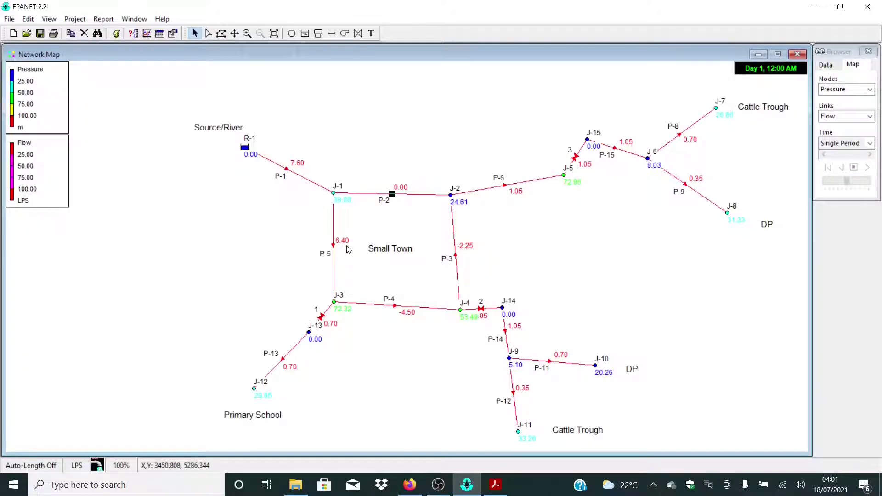
mouse_move(392, 197)
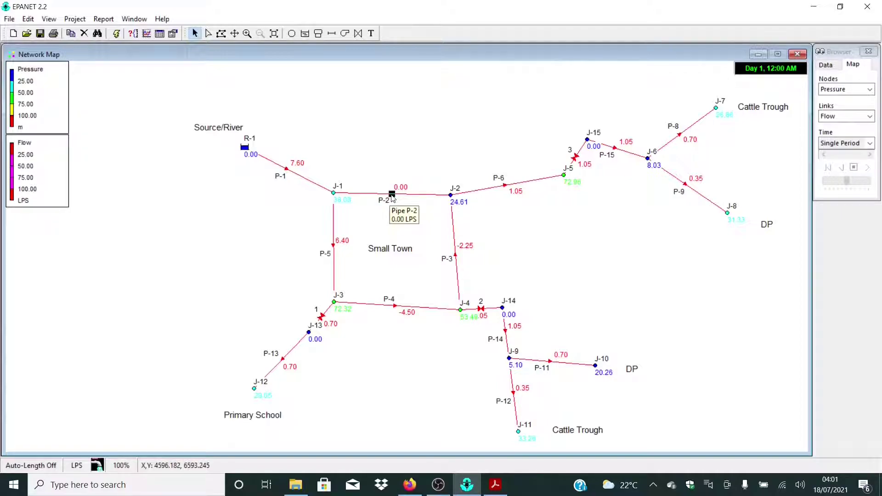
- Close pipe P-5, run the analysis and review the warnings in the Status Report
right_click(334, 236)
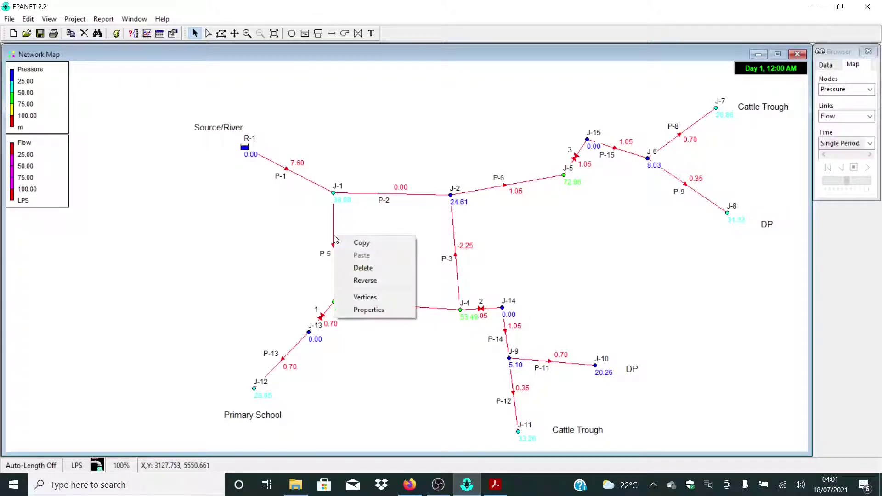
click(377, 310)
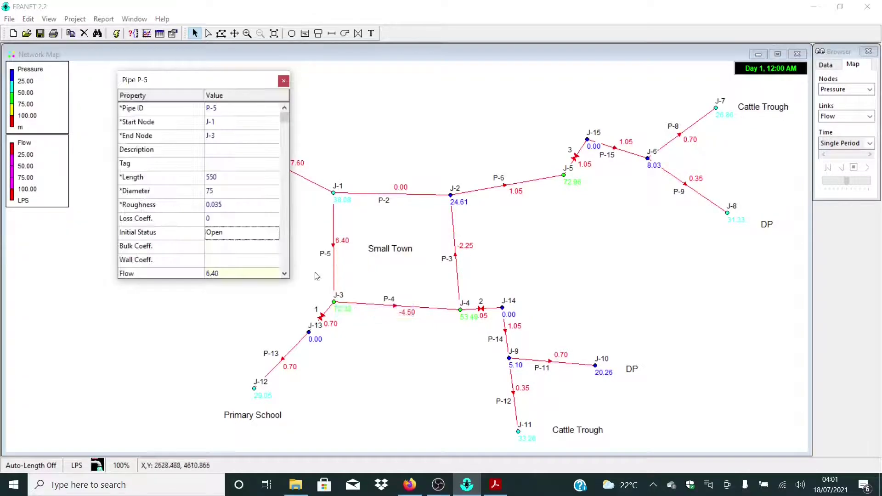
click(216, 233)
click(243, 235)
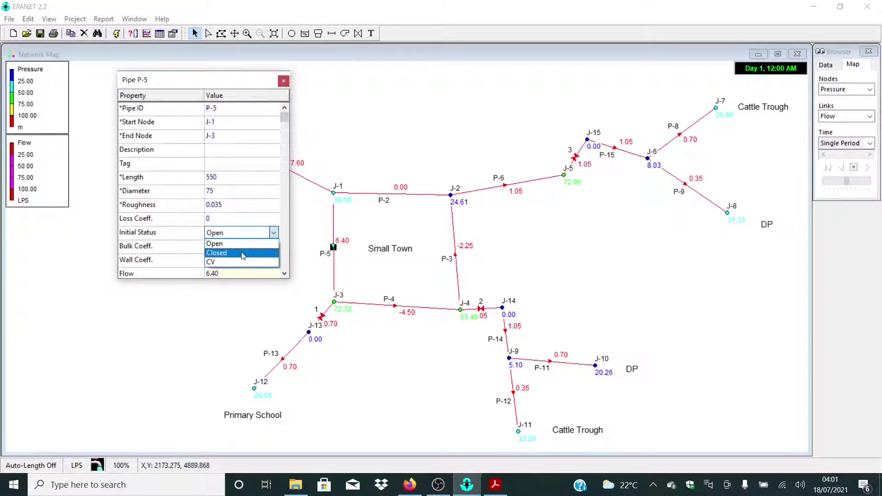
click(244, 251)
click(284, 81)
click(116, 35)
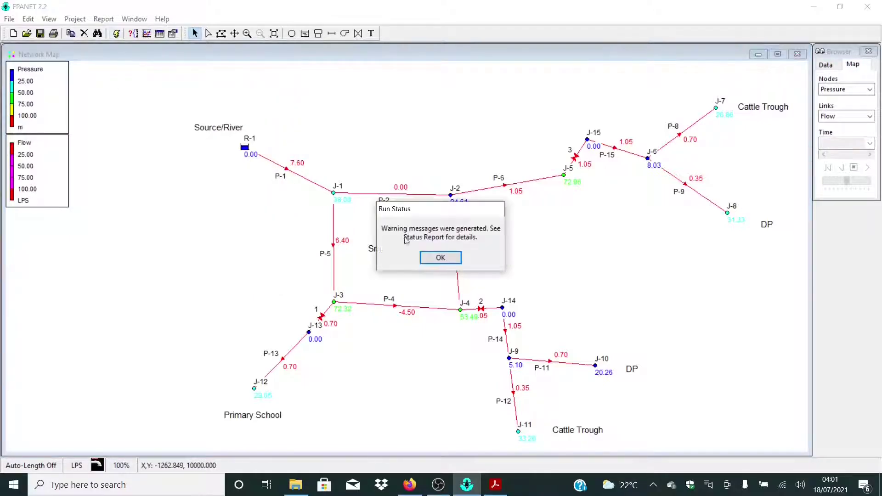
click(441, 258)
click(806, 129)
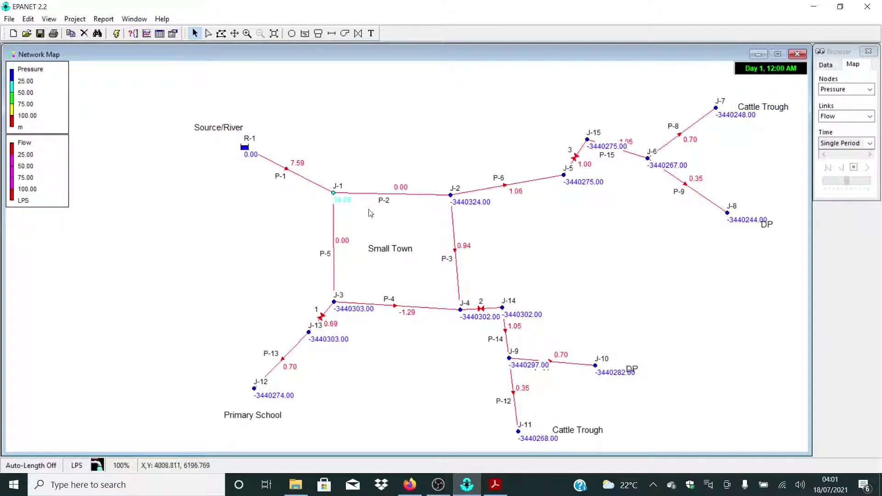
- Set pipe P-5 back to Open and rerun, restoring 6.40 LPS and normal pressures
right_click(335, 251)
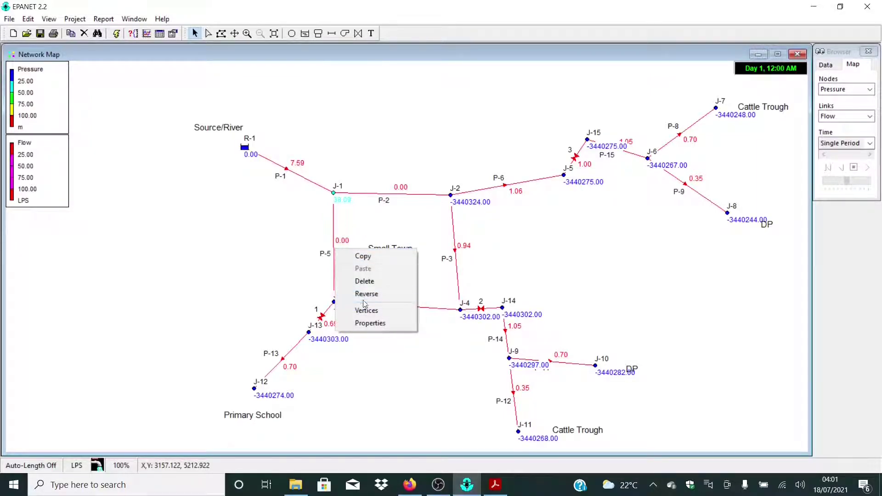
click(370, 323)
click(245, 235)
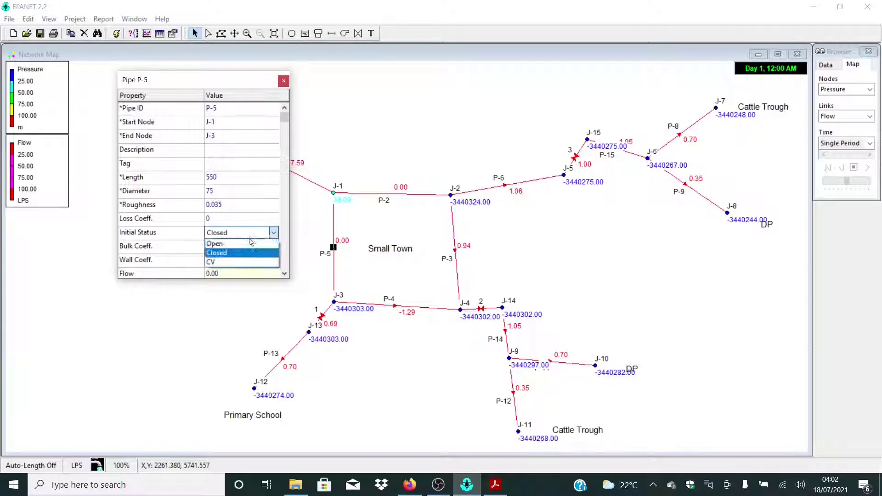
click(248, 243)
click(284, 81)
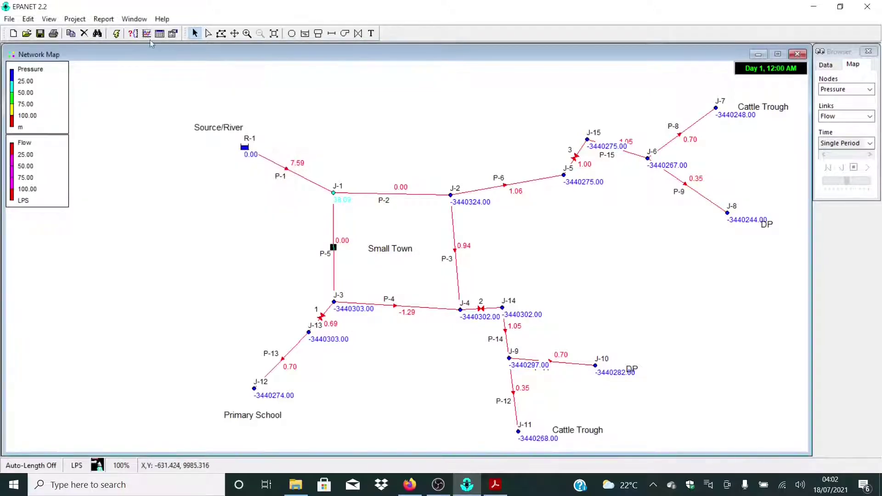
click(116, 33)
click(433, 256)
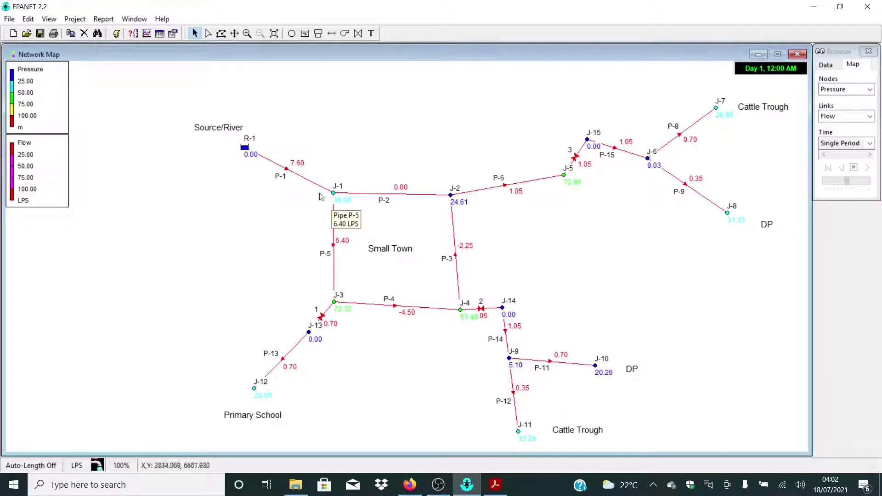
mouse_move(333, 296)
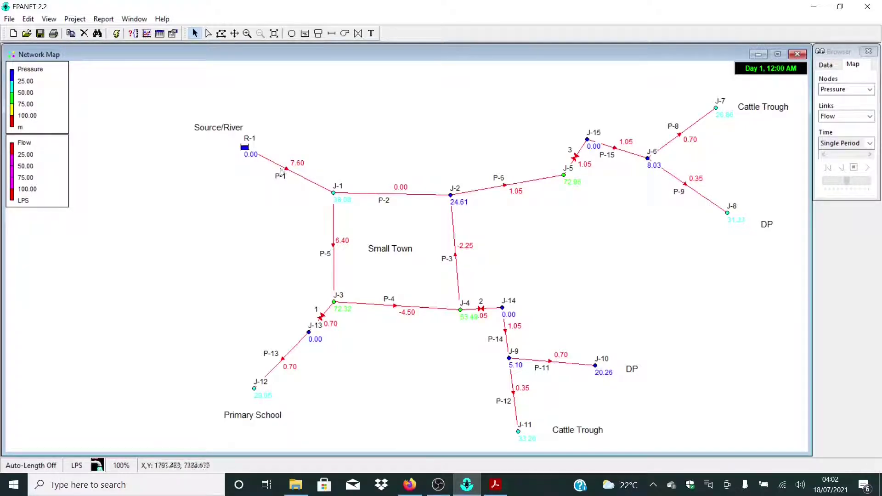
mouse_move(286, 171)
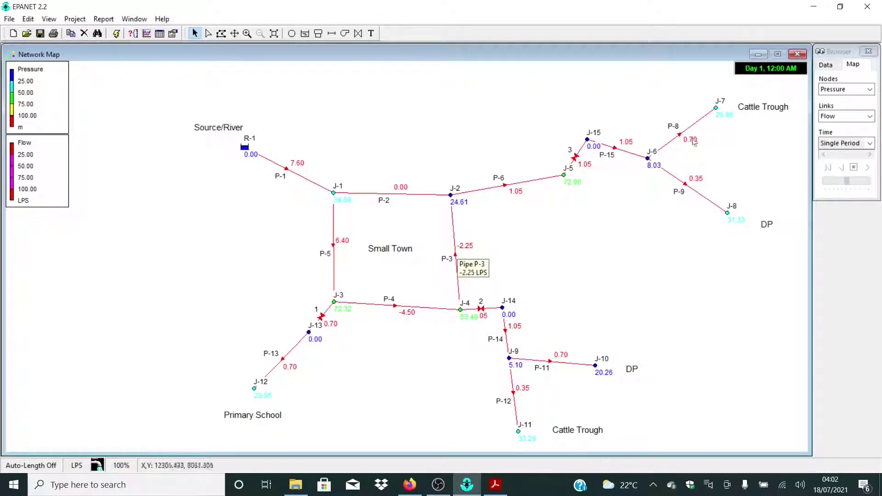
click(333, 247)
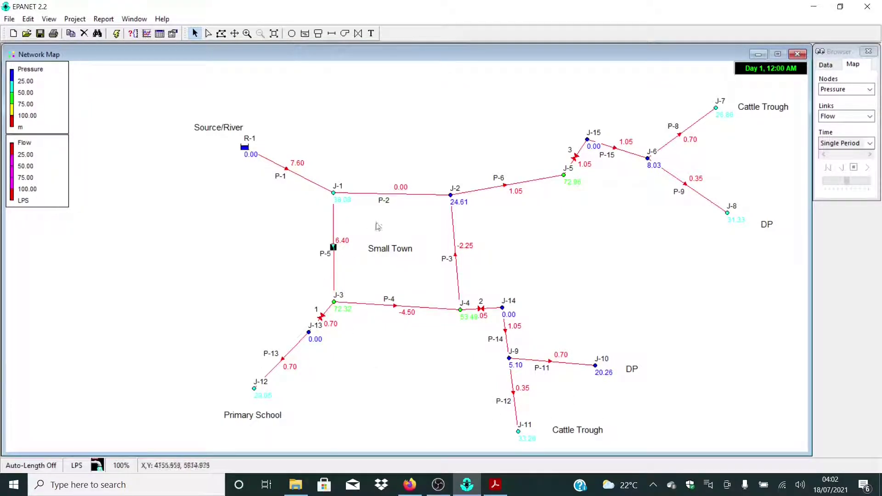
- Change P-2's initial status from Closed to Open and rerun; P-2 now carries 3.26 LPS
right_click(394, 194)
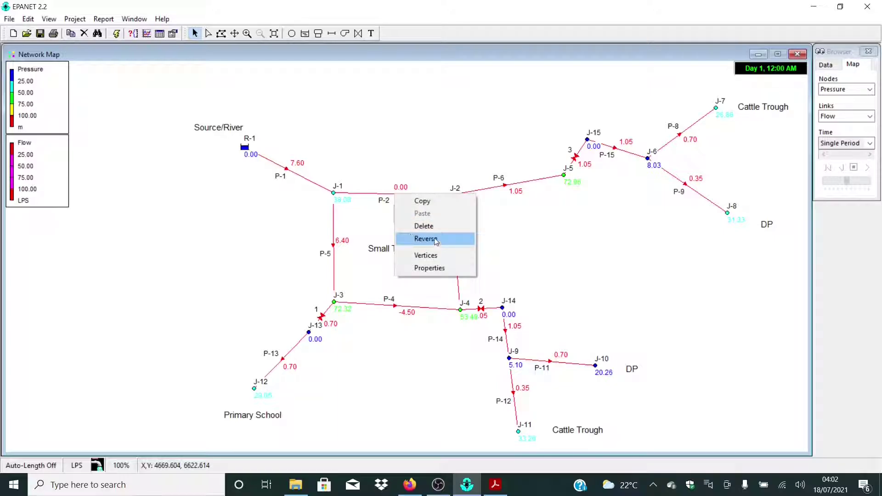
click(429, 268)
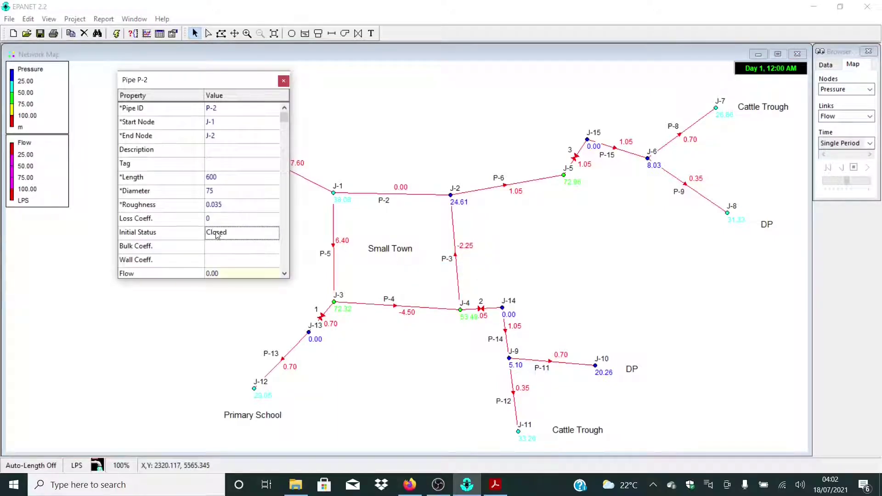
click(237, 233)
click(246, 241)
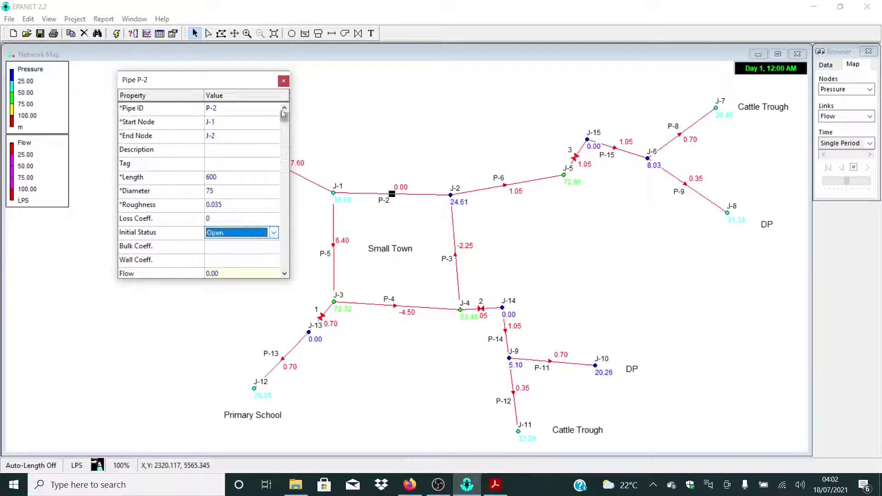
click(283, 83)
click(116, 33)
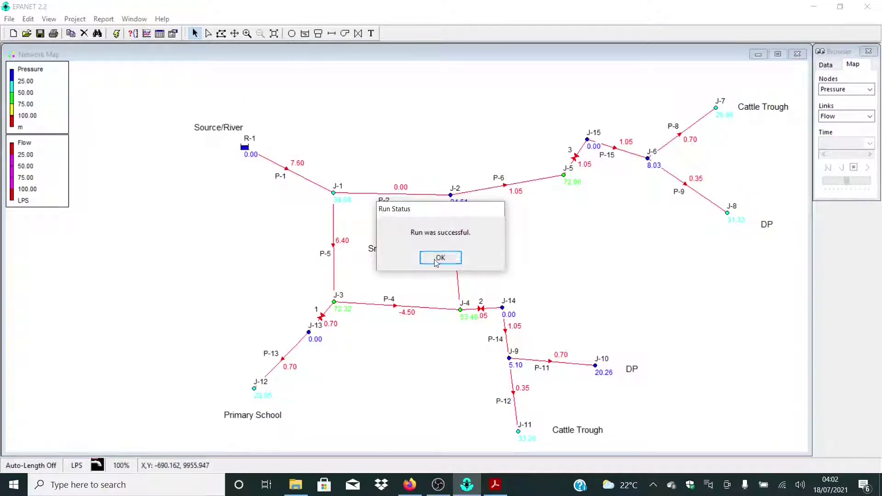
click(439, 259)
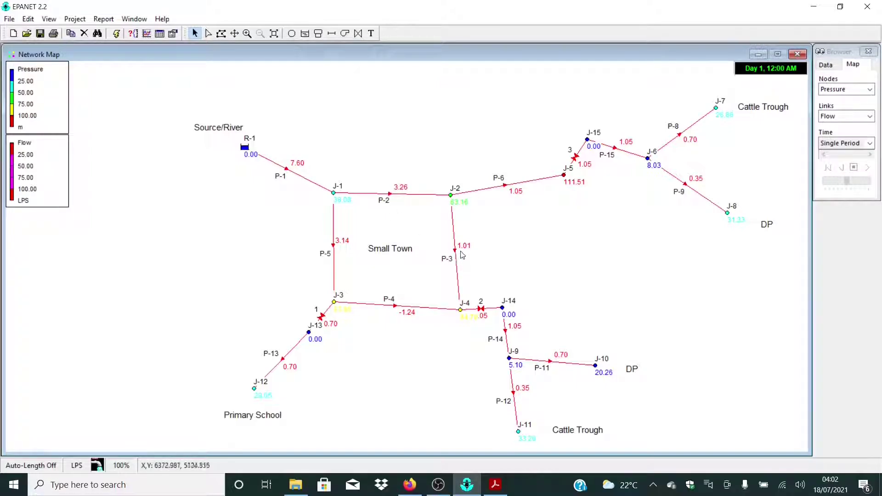
mouse_move(457, 253)
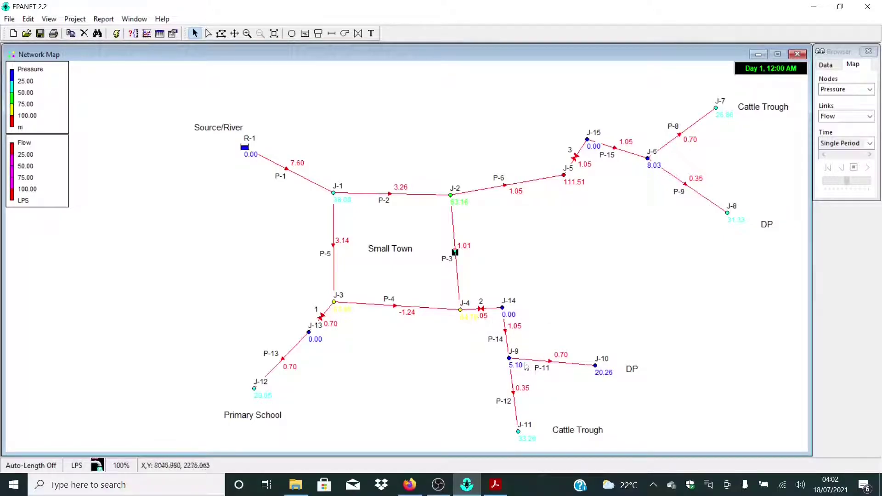
- Set pipe P-3's initial status to Closed and rerun, dropping its flow to 0.00 LPS
right_click(458, 252)
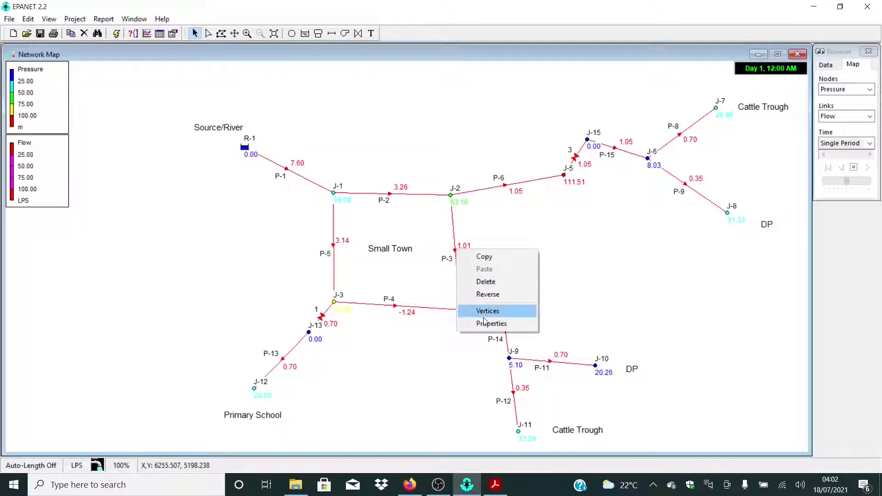
click(464, 324)
click(253, 232)
click(249, 233)
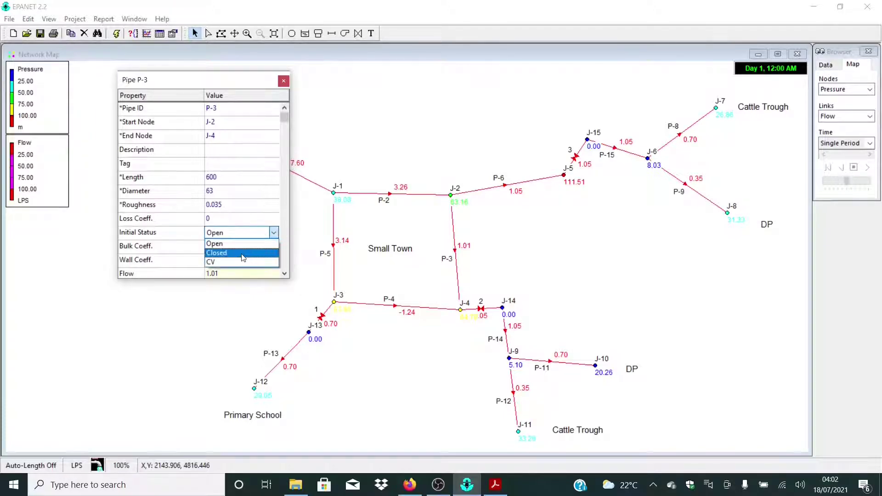
click(245, 248)
click(284, 81)
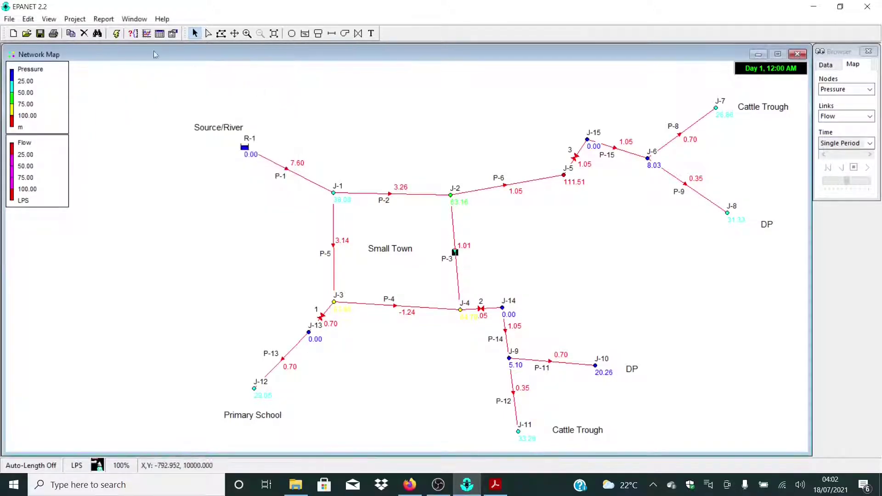
click(117, 34)
click(458, 258)
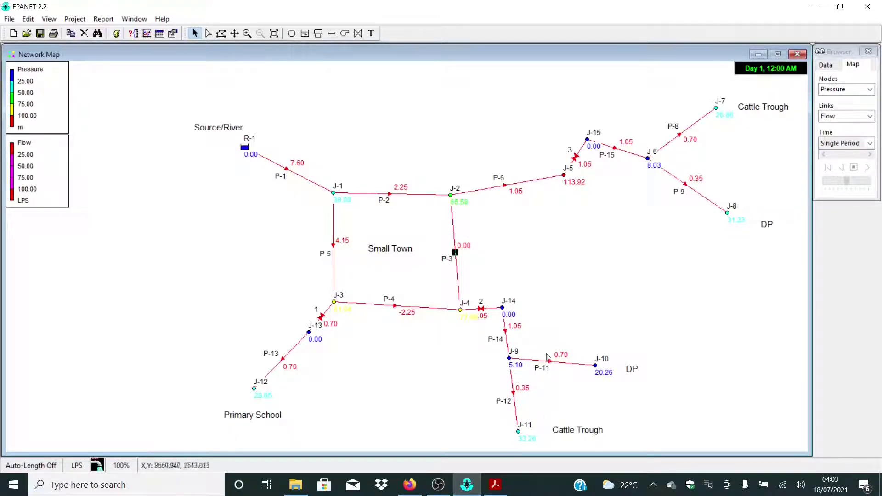
- Reopen pipe P-3 and rerun, restoring 1.01 LPS through it
right_click(452, 243)
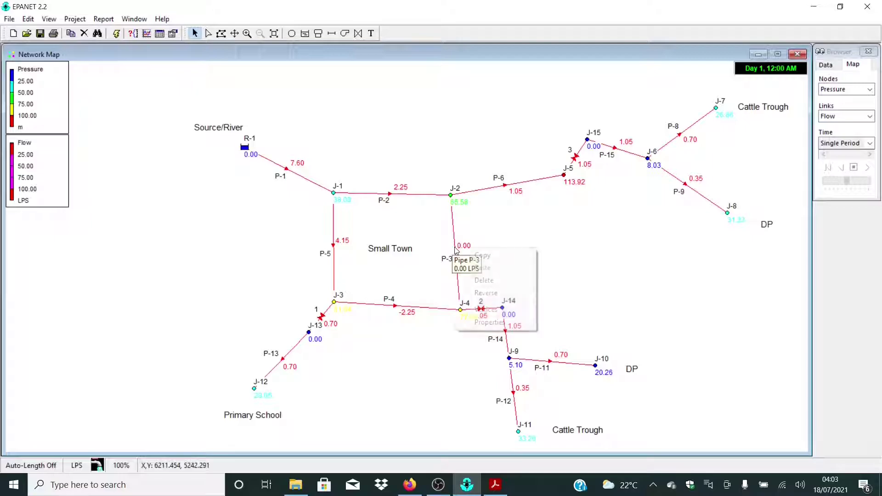
click(478, 323)
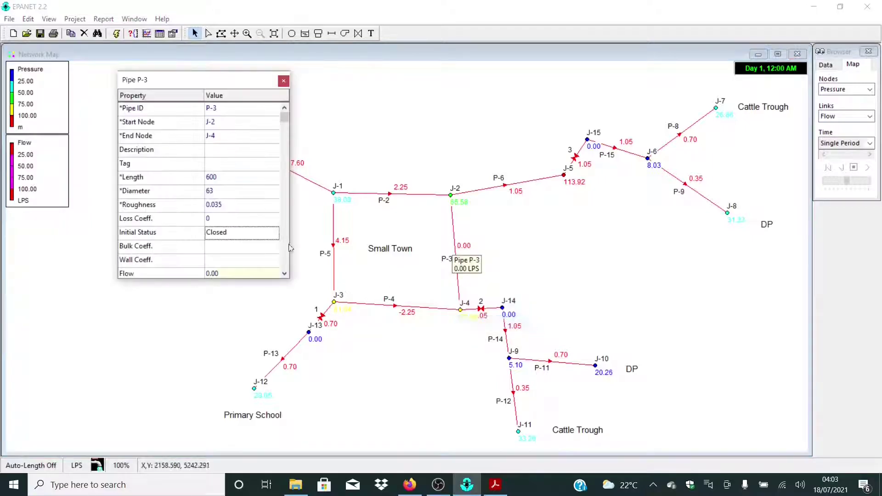
click(257, 233)
click(230, 242)
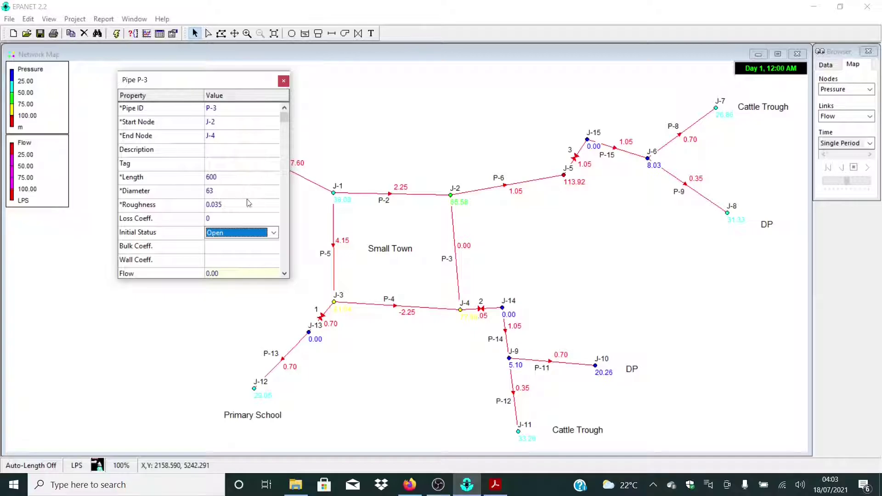
click(284, 81)
click(116, 33)
click(441, 257)
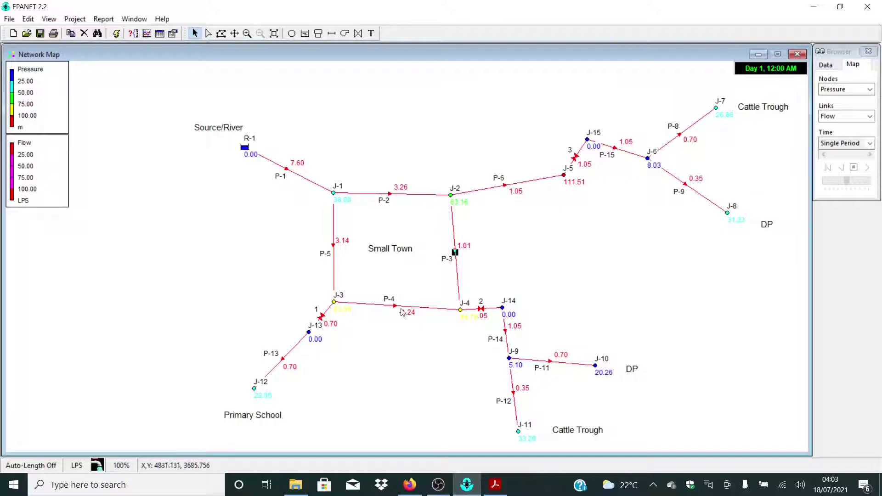
mouse_move(395, 307)
- Set pipe P-4's initial status to Closed and rerun the network analysis
right_click(399, 308)
click(434, 381)
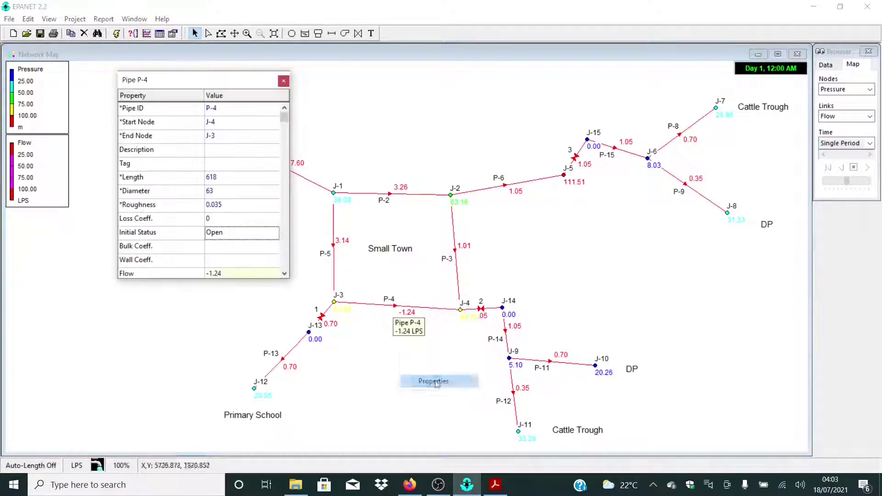
click(227, 233)
click(228, 233)
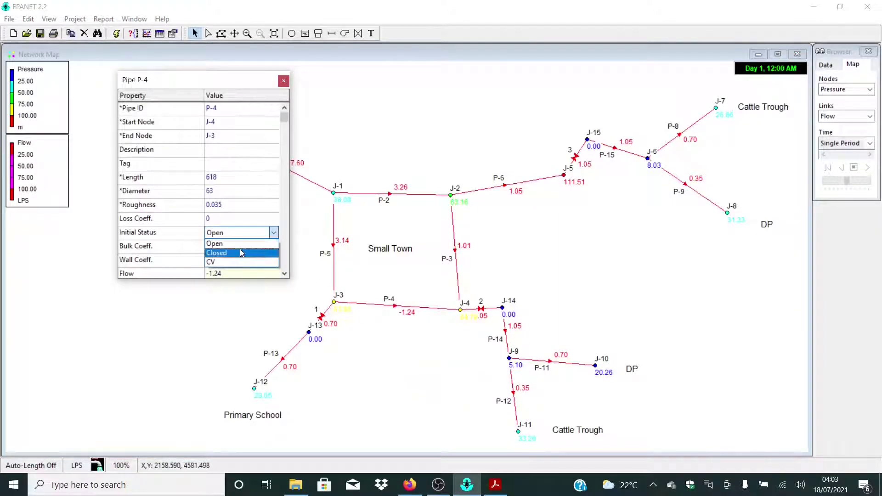
click(242, 250)
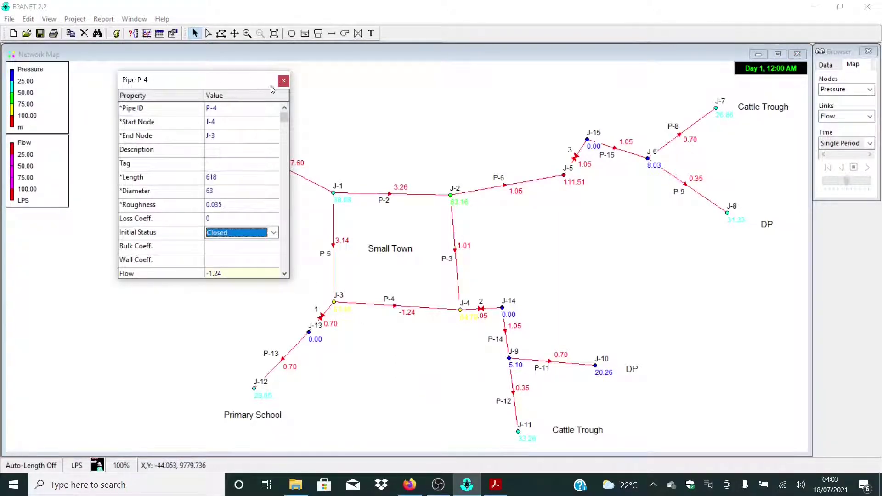
click(283, 81)
click(116, 33)
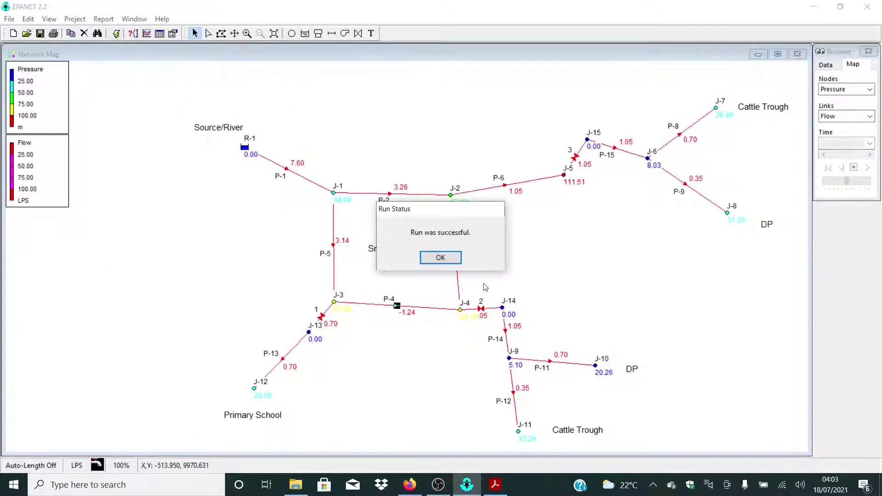
click(442, 257)
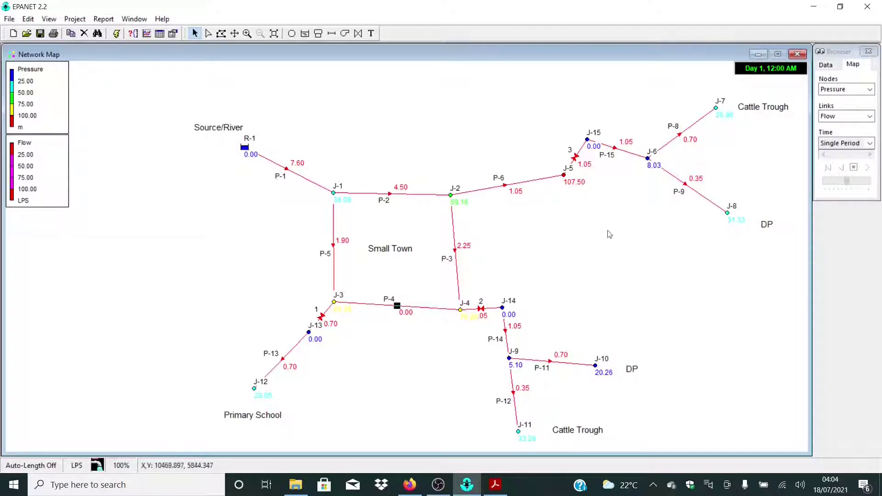
- Set pipe P-4 back to Open and rerun so it carries -1.24 LPS again
right_click(397, 307)
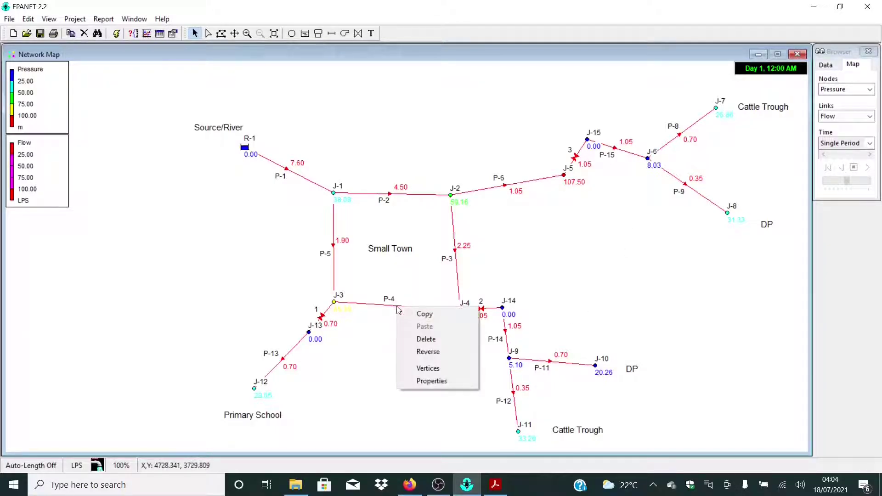
click(427, 381)
click(246, 233)
click(246, 233)
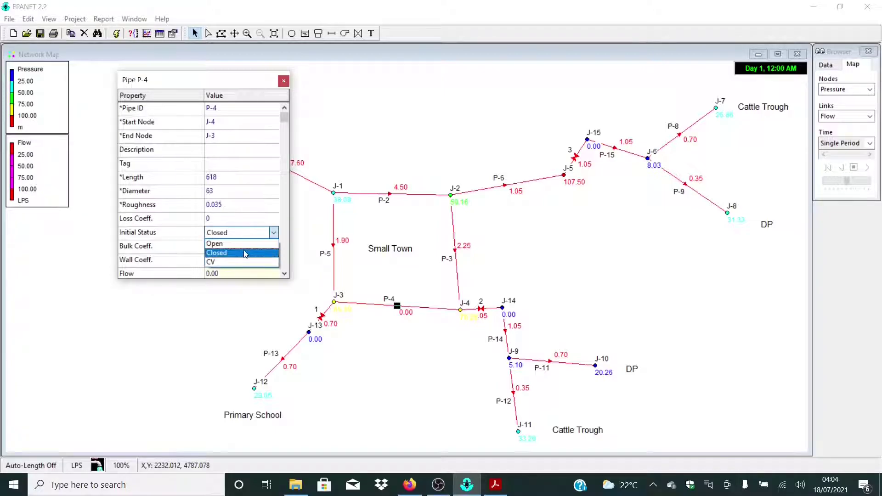
click(239, 240)
click(284, 81)
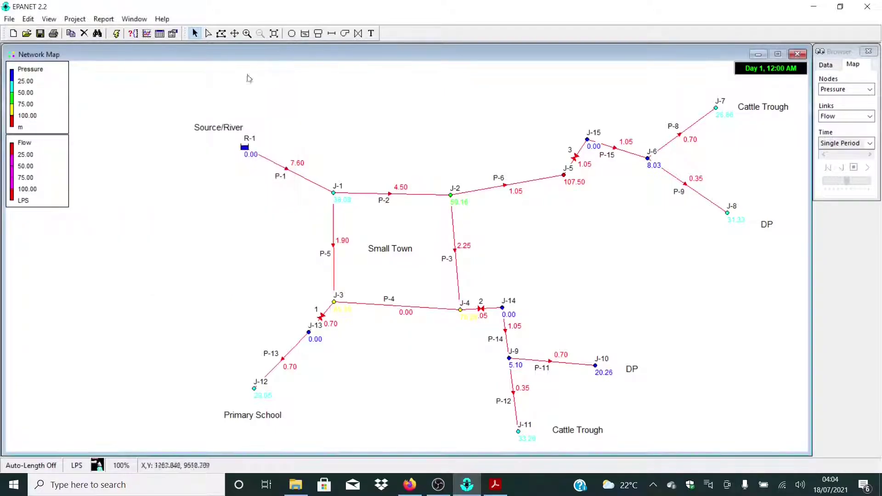
click(118, 34)
click(449, 259)
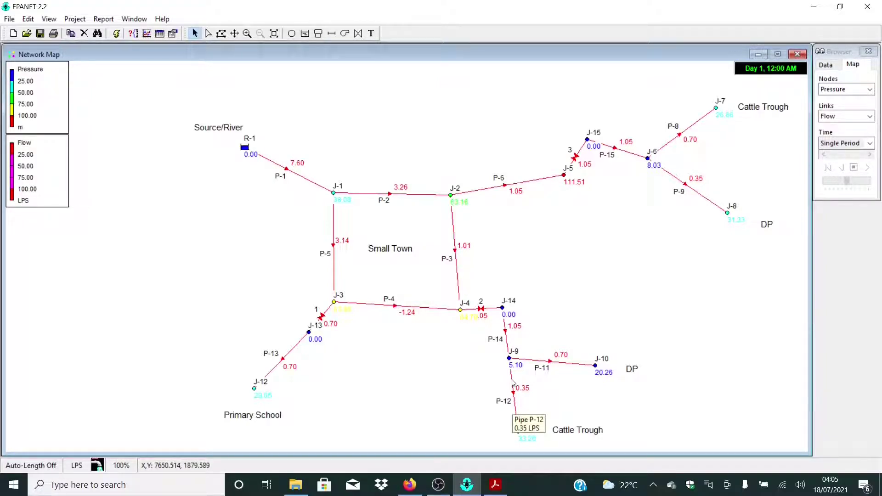
- Reverse pipe P-4 and rerun so its flow shows positive 1.24 LPS
right_click(397, 310)
click(425, 383)
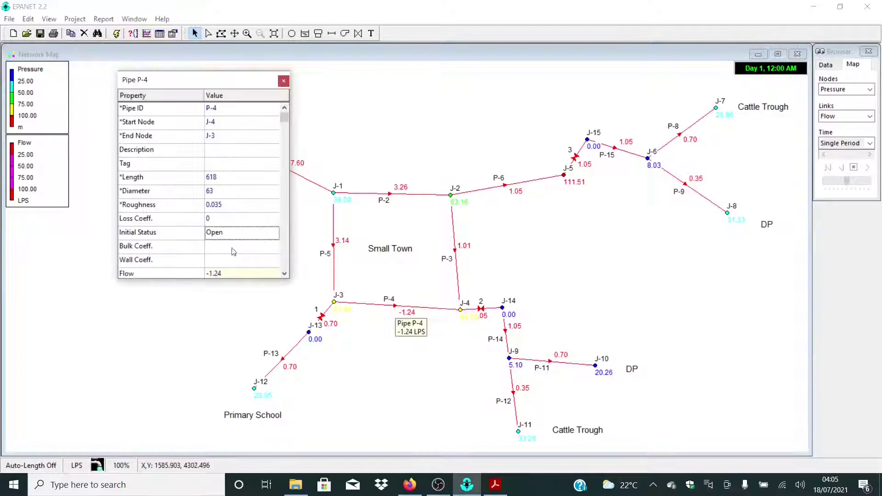
click(284, 81)
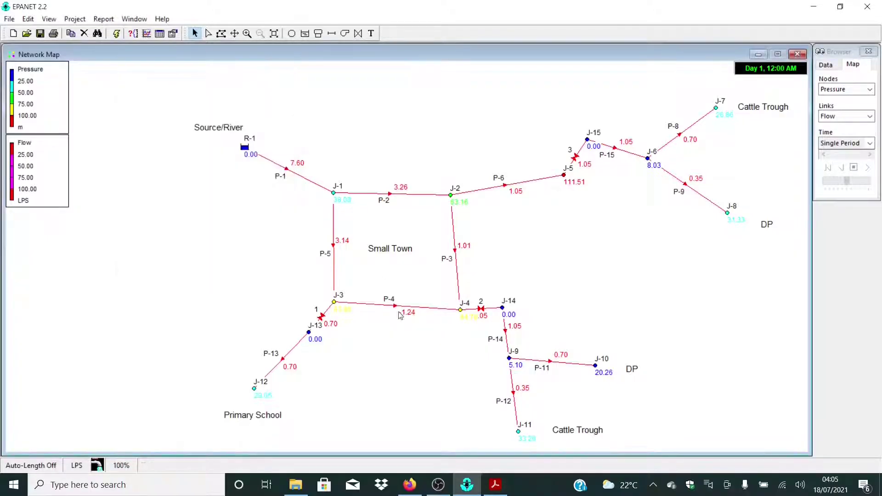
right_click(396, 306)
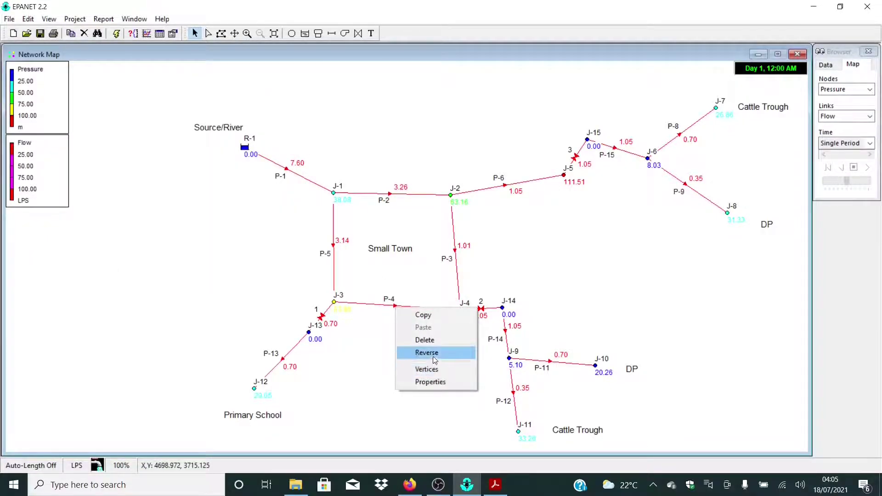
click(418, 353)
click(116, 33)
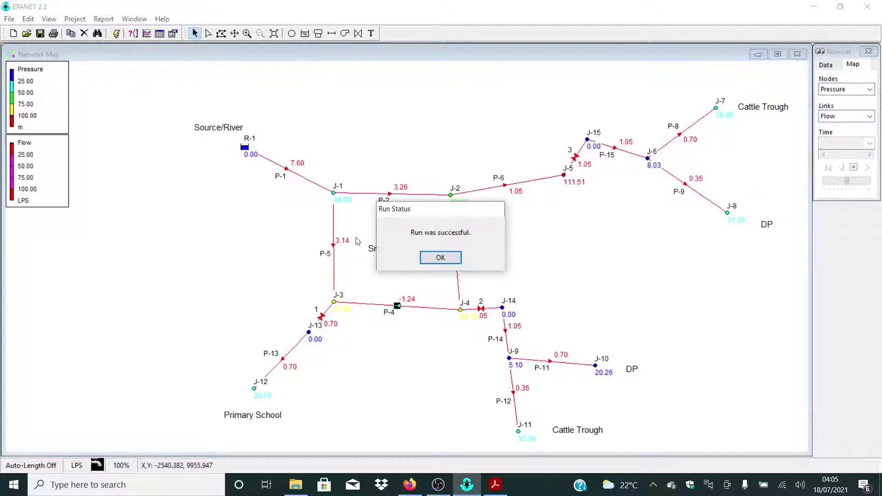
click(442, 258)
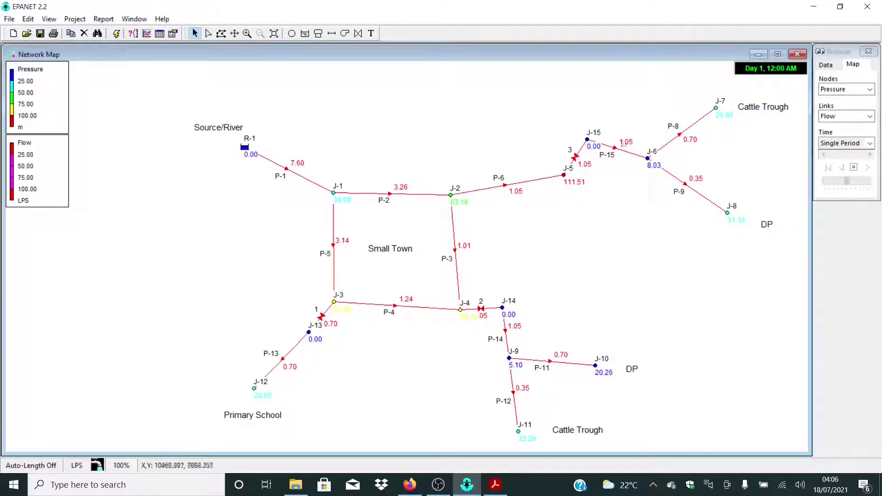
- Switch the map's link labels from Flow to Velocity
click(870, 117)
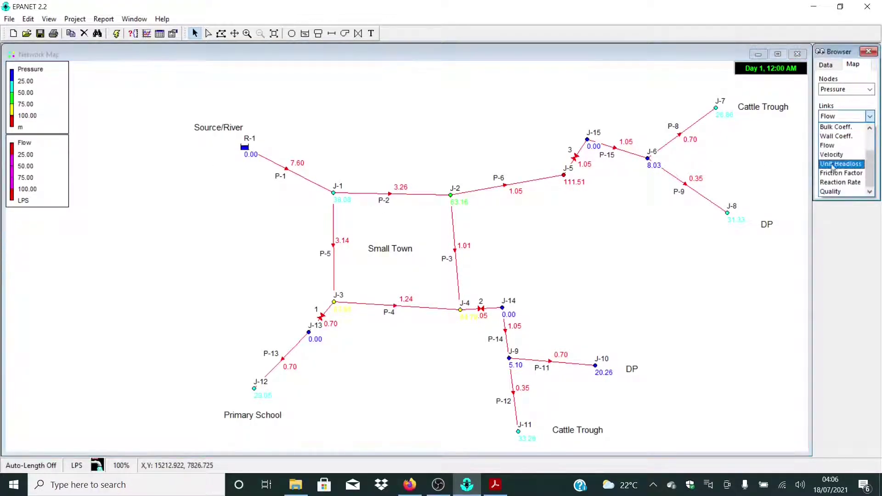
click(840, 154)
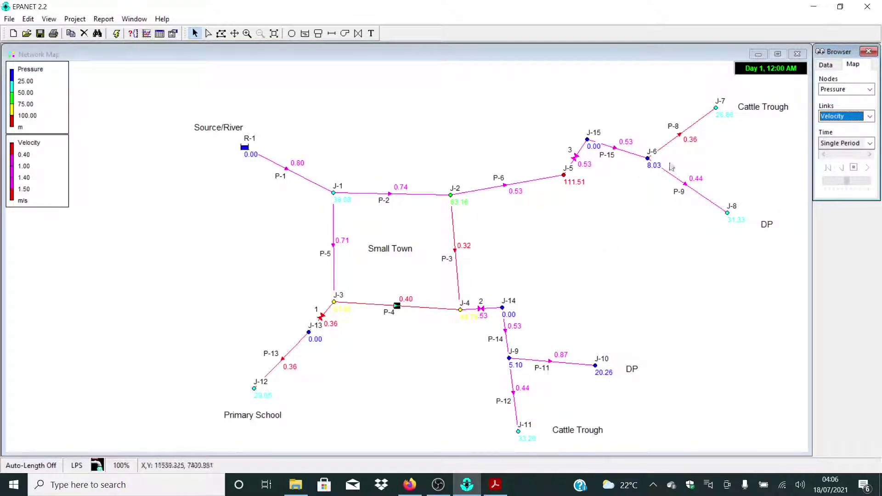
right_click(394, 201)
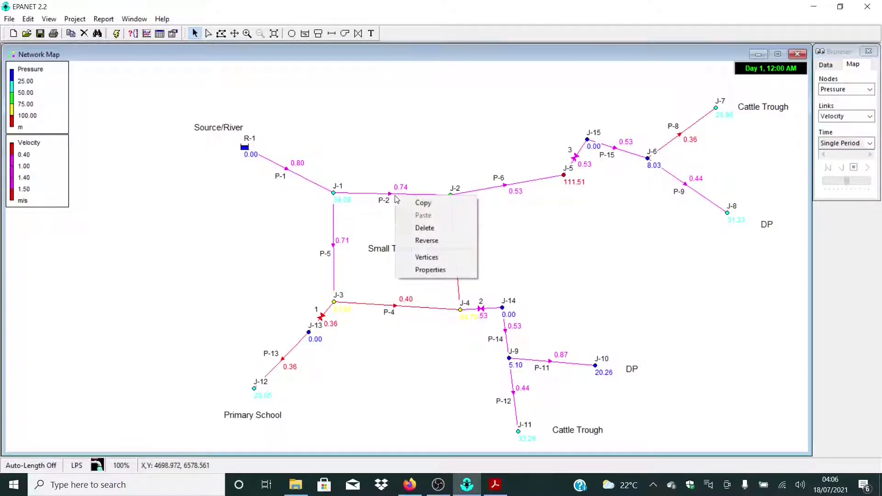
click(413, 270)
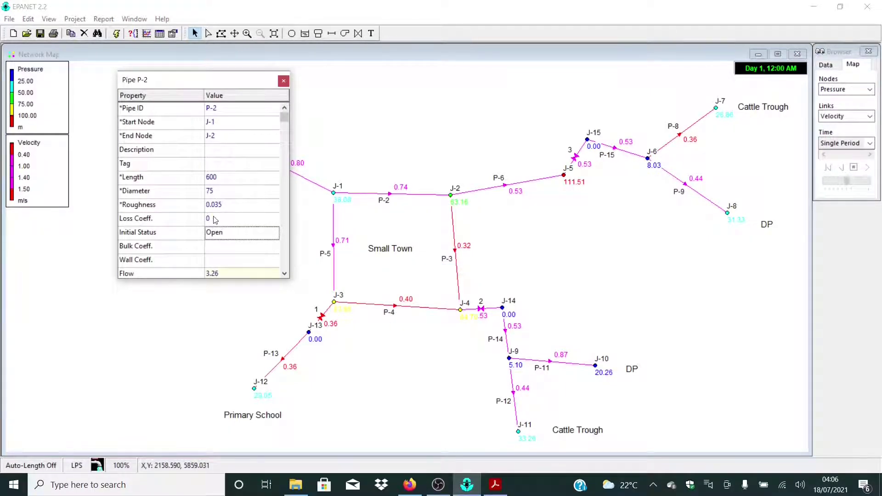
click(284, 81)
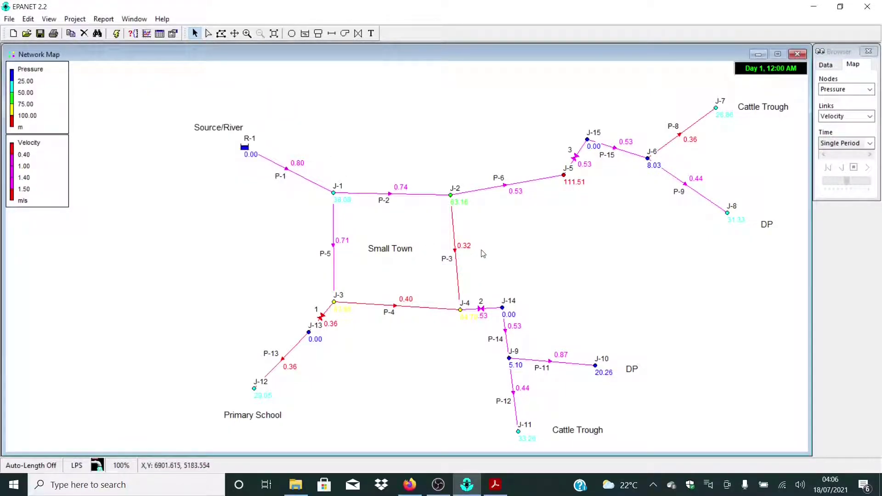
- Set pipe P-2's initial status to Closed and rerun, showing P-5 at 1.45 m/s
right_click(389, 195)
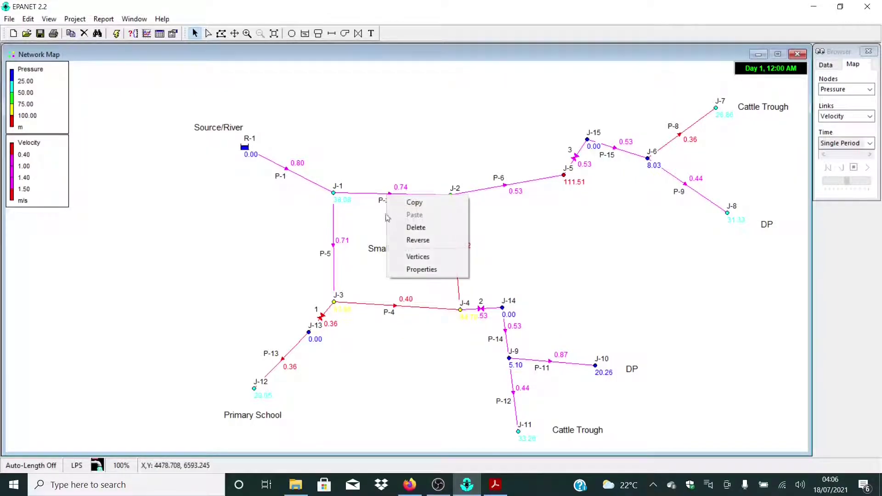
click(406, 270)
click(218, 232)
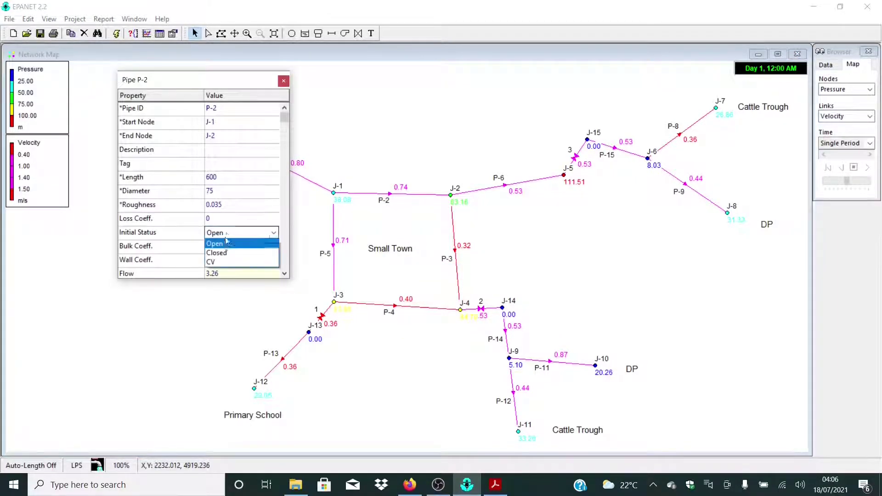
click(229, 253)
click(280, 85)
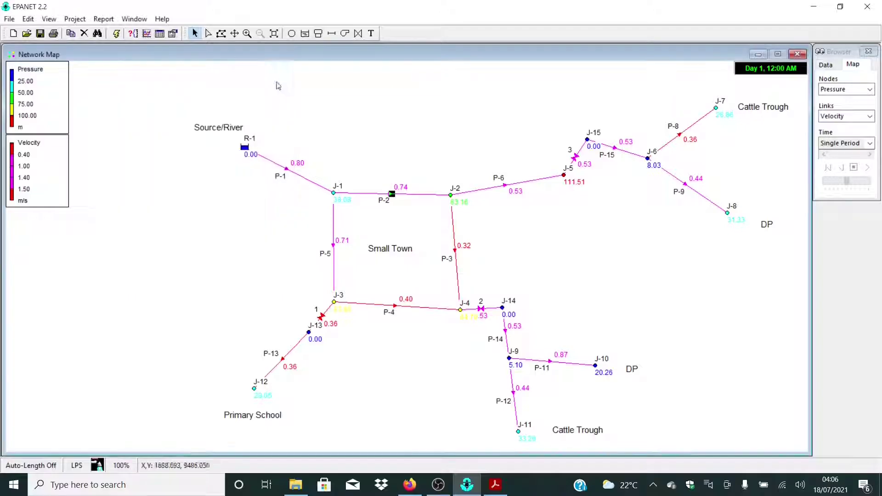
click(116, 33)
click(445, 256)
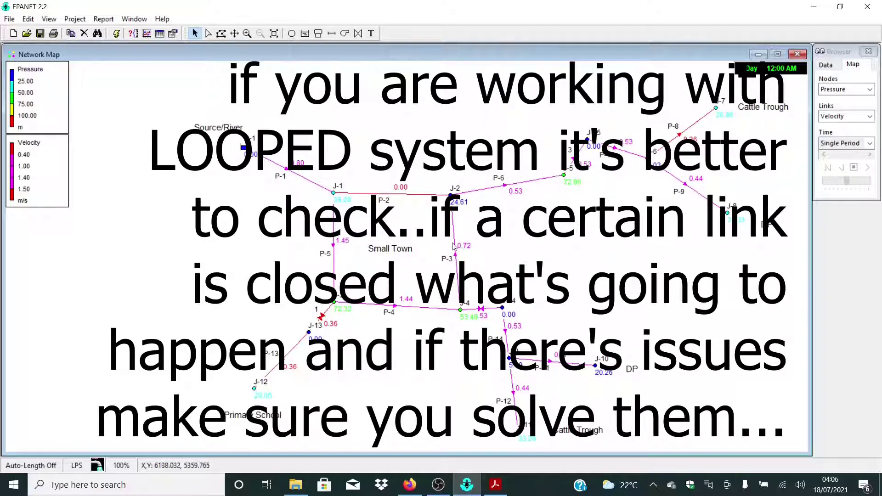
- Set P-2's initial status to Open and rerun; P-2 shows 0.74 m/s, P-5 0.71 m/s
right_click(394, 198)
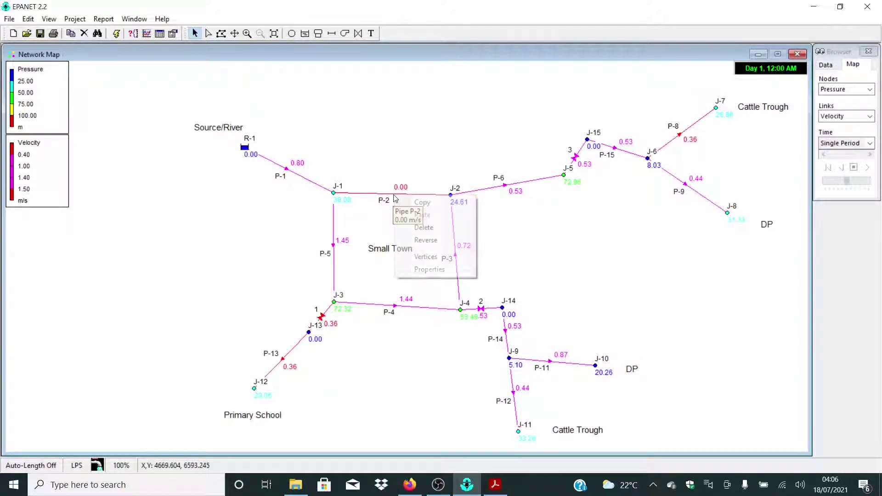
click(428, 271)
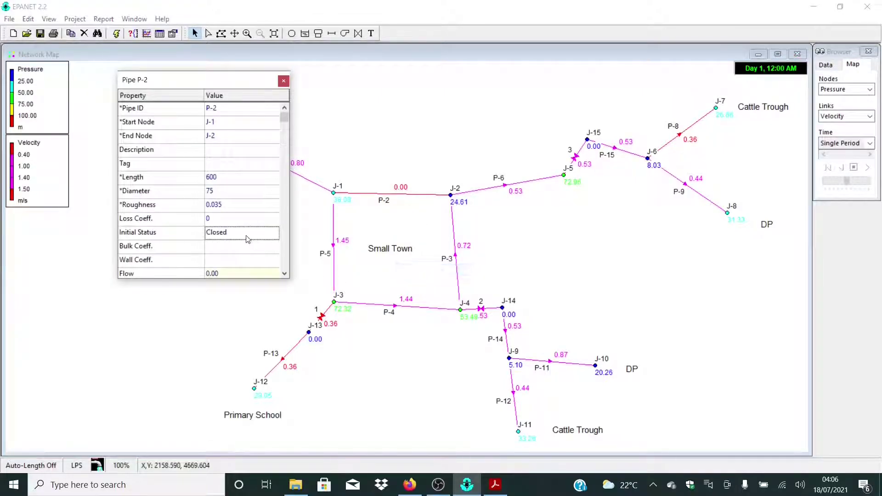
click(273, 233)
click(249, 255)
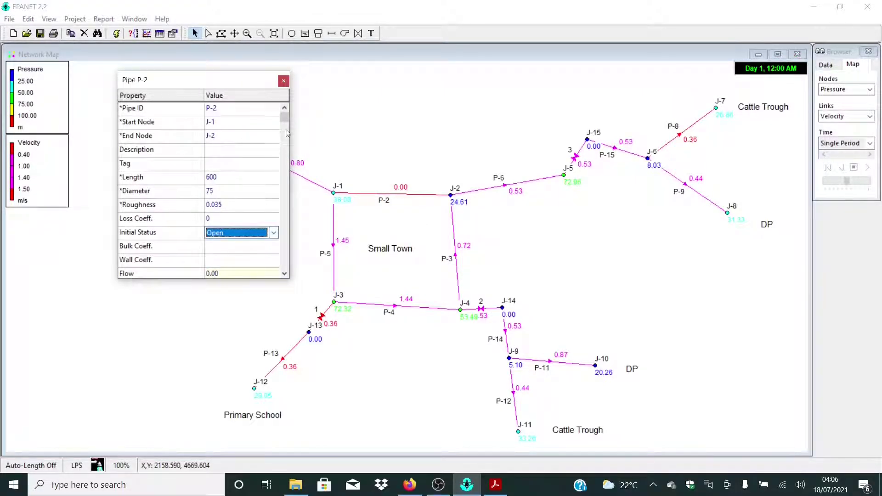
click(283, 81)
click(116, 34)
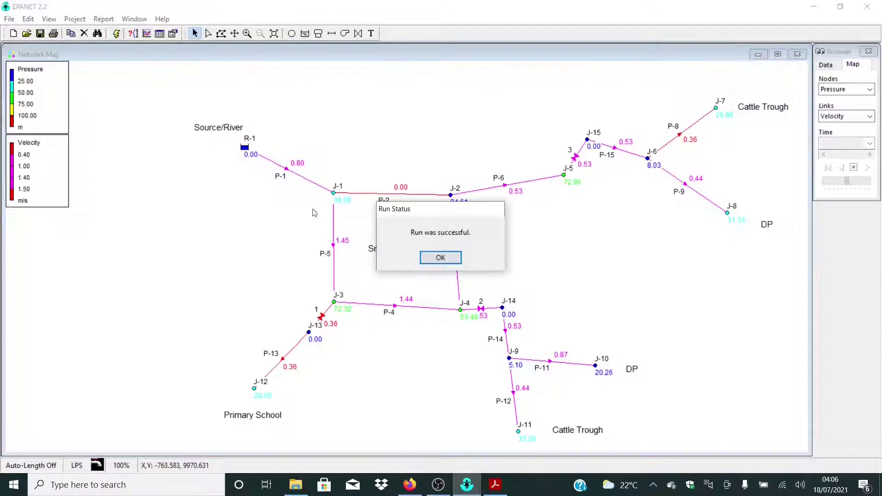
click(444, 258)
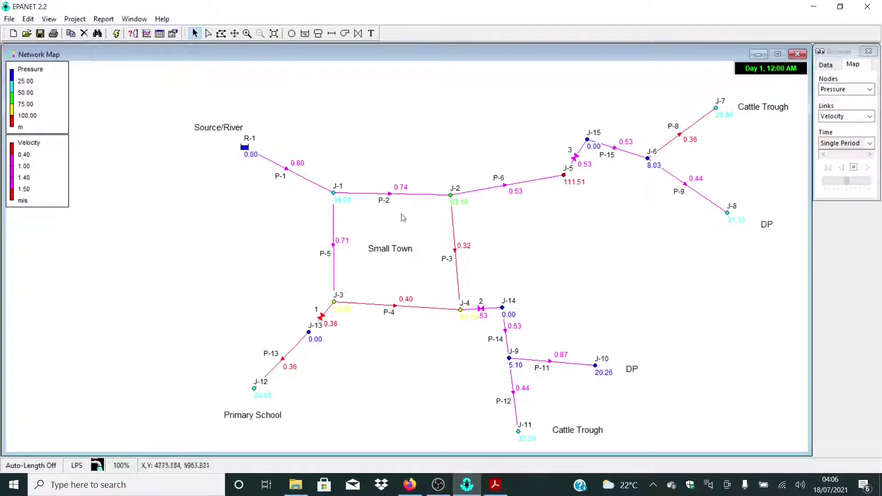
click(397, 206)
- Set pipe P-5's Initial Status to Closed in its Property Editor
right_click(335, 245)
click(371, 318)
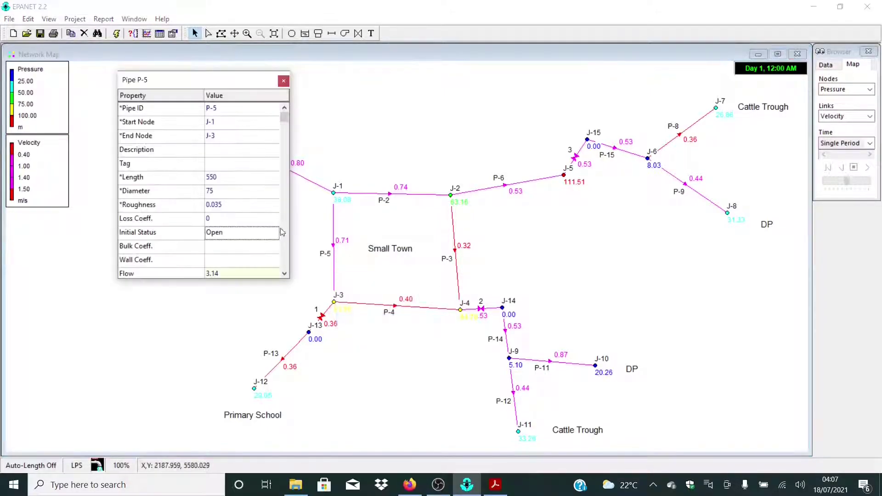
click(250, 233)
click(248, 233)
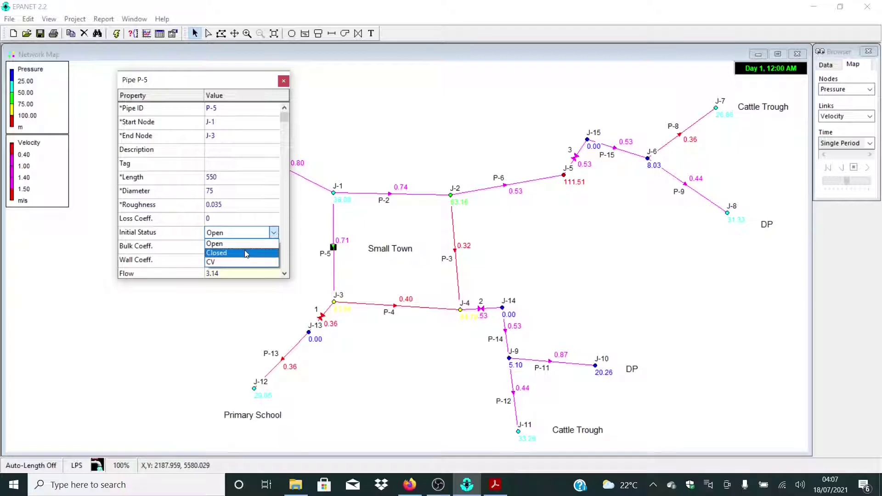
click(249, 252)
click(285, 81)
- Run the analysis with P-5 closed, then rerun with P-5 open to restore 0.71 m/s
click(116, 33)
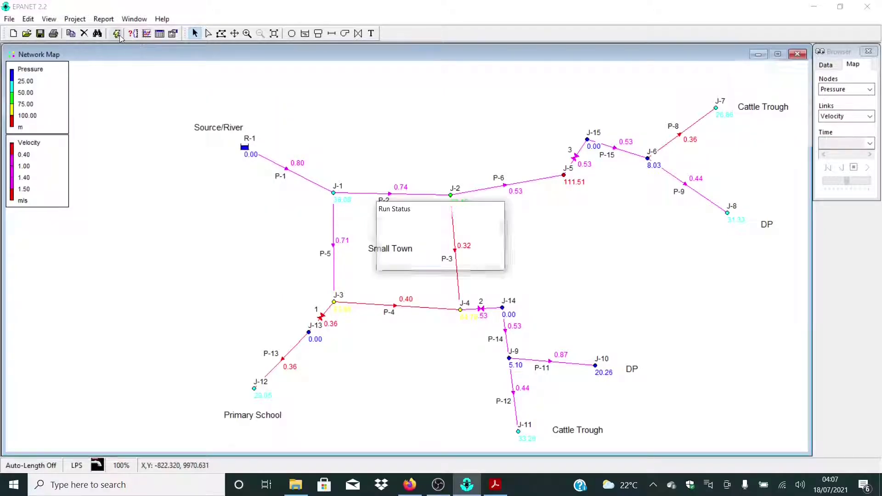
click(433, 258)
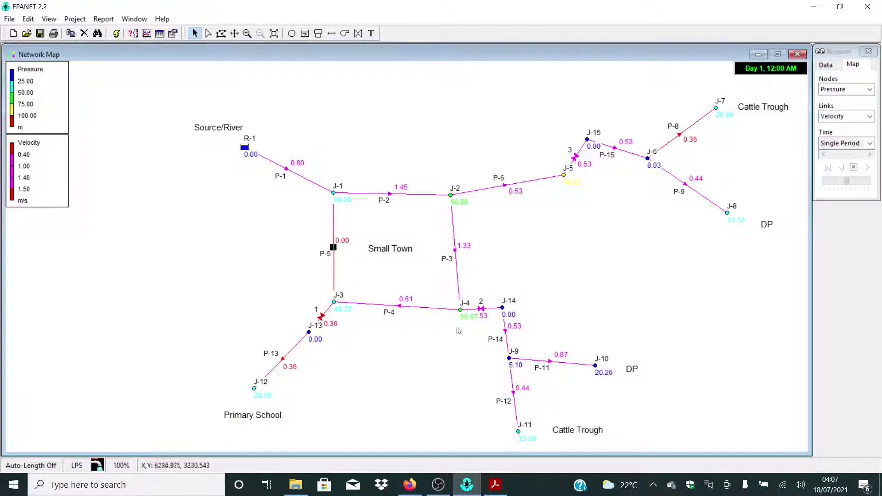
click(116, 33)
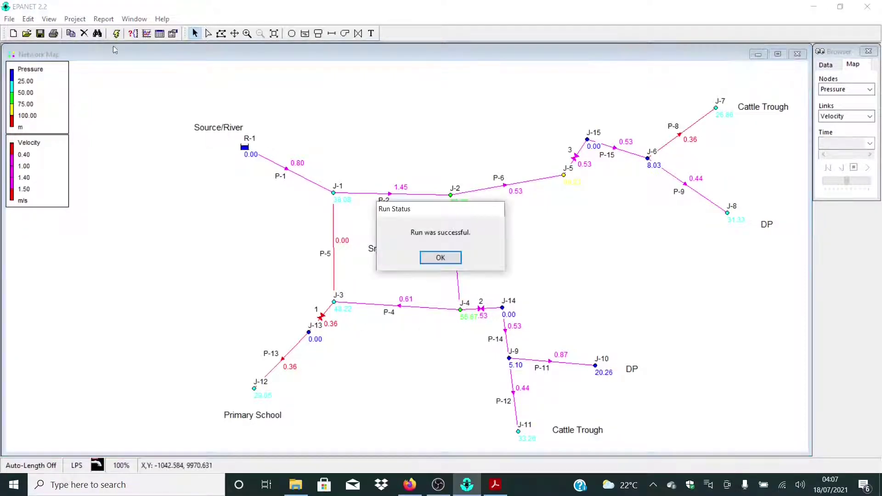
click(443, 256)
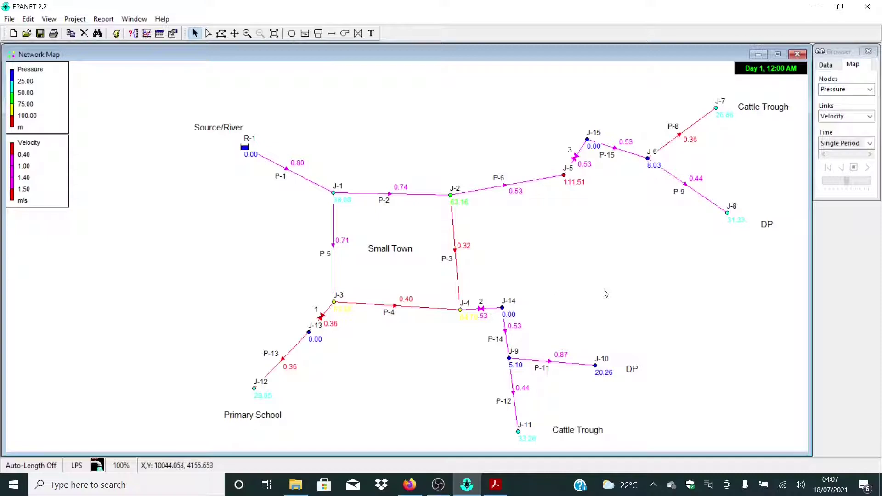
mouse_move(482, 192)
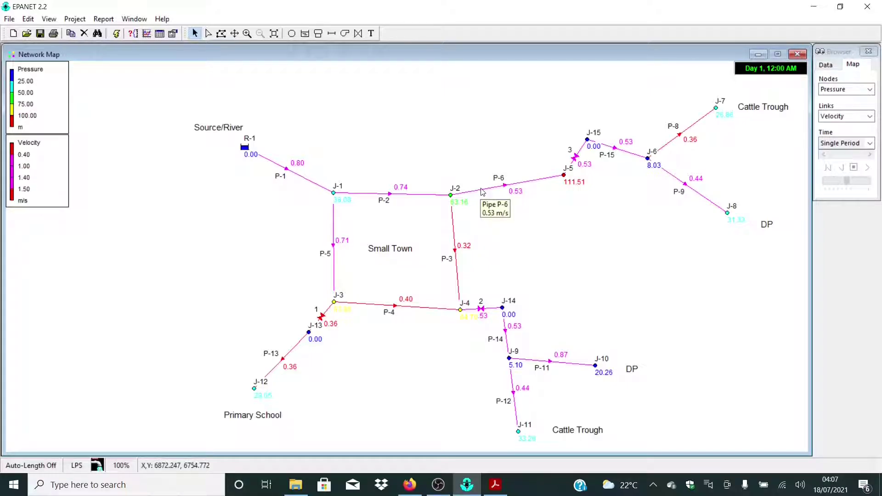
- Save a Full report as 'looped network report' (.RPT) in the Desktop folder
click(104, 19)
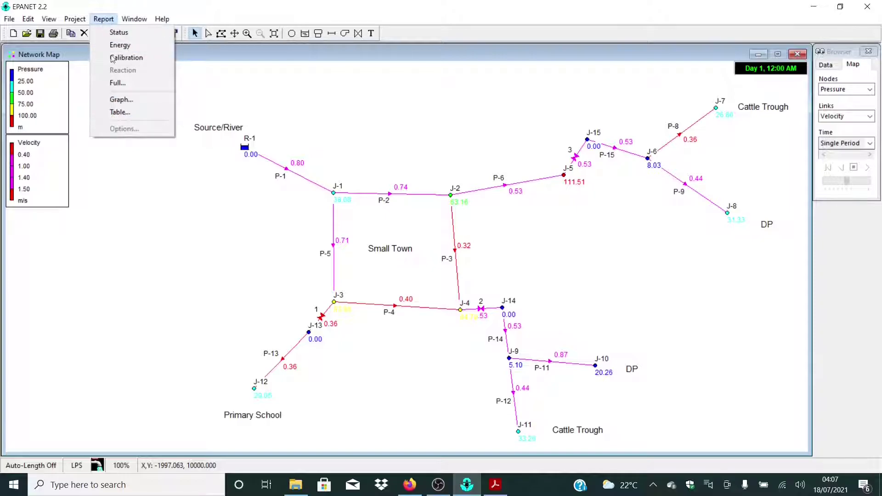
click(117, 83)
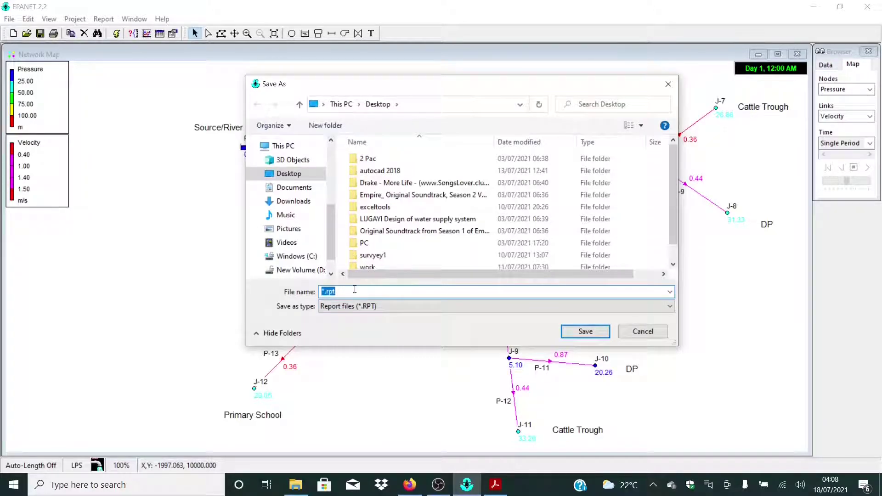
text(lop)
text(repor)
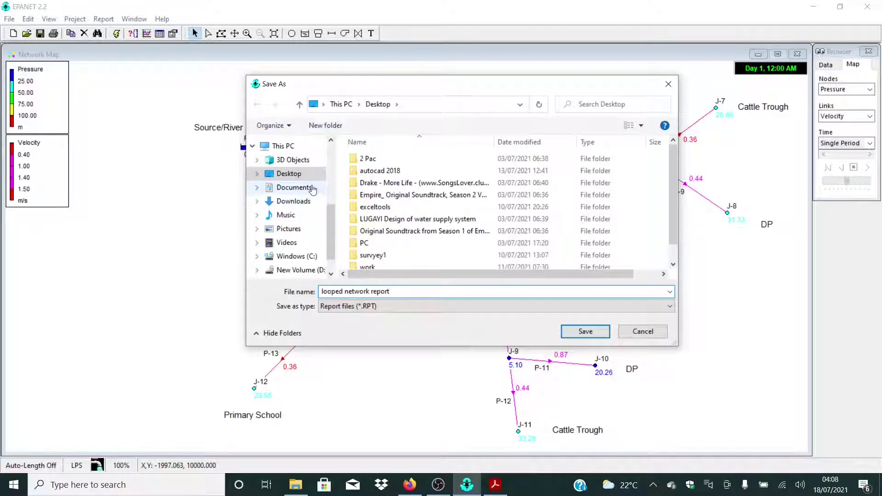
click(585, 332)
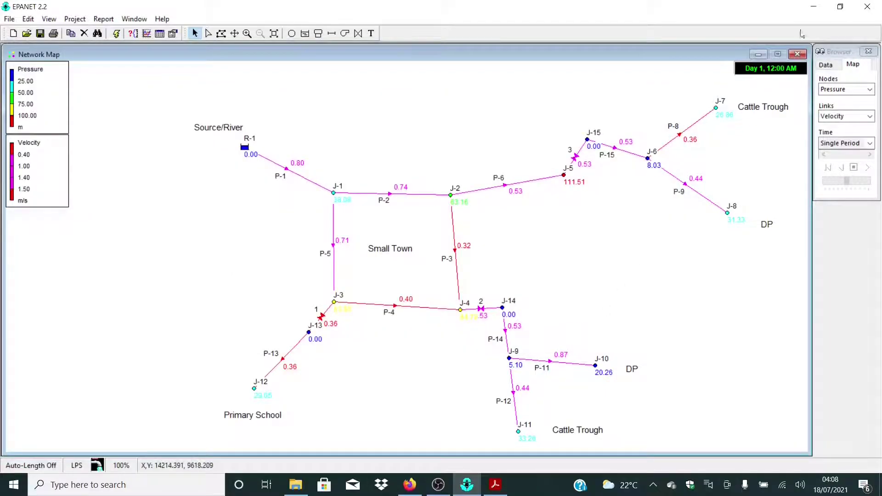
- Minimize EPANET and open the 'looped network report' file from the Desktop with Word
click(813, 6)
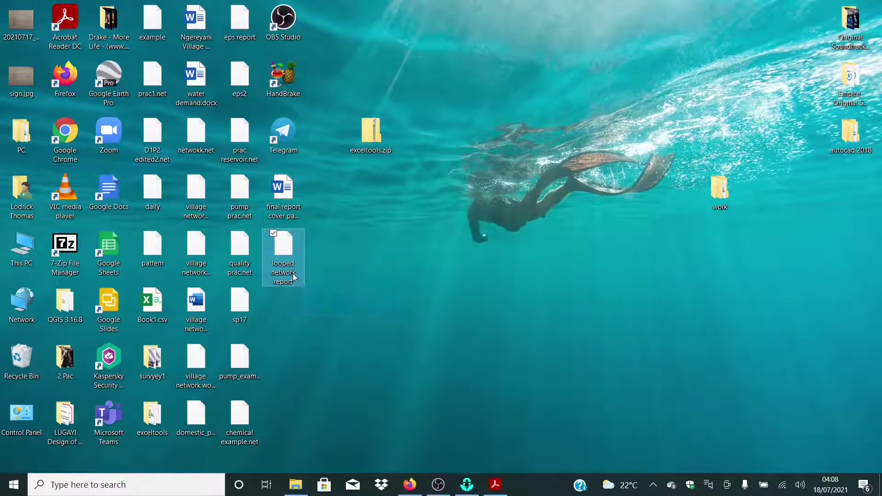
right_click(293, 276)
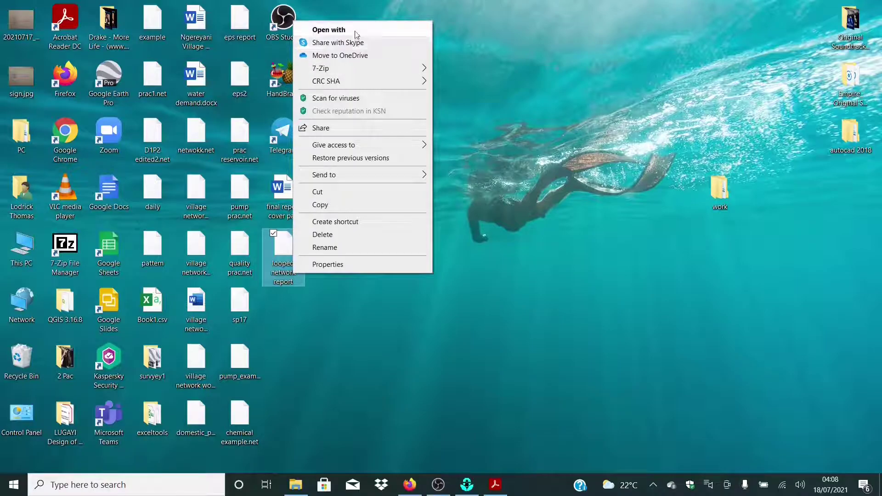
click(384, 30)
scroll(409, 294, down, 2)
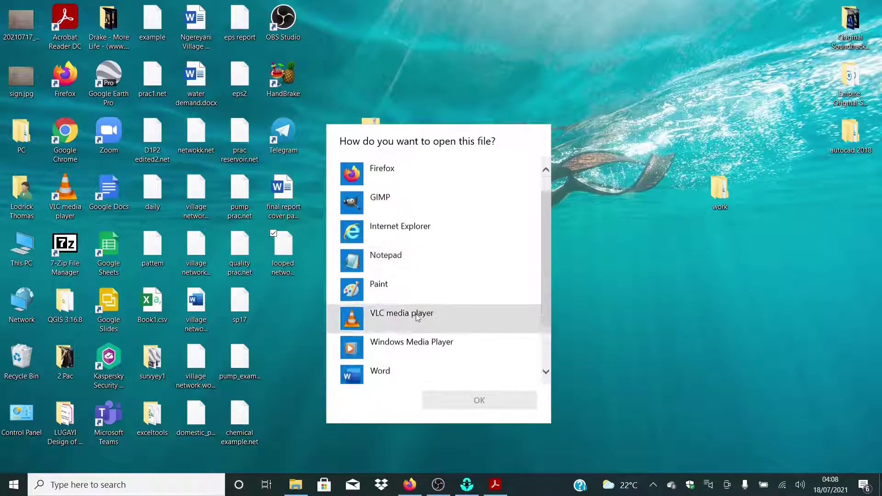
click(413, 313)
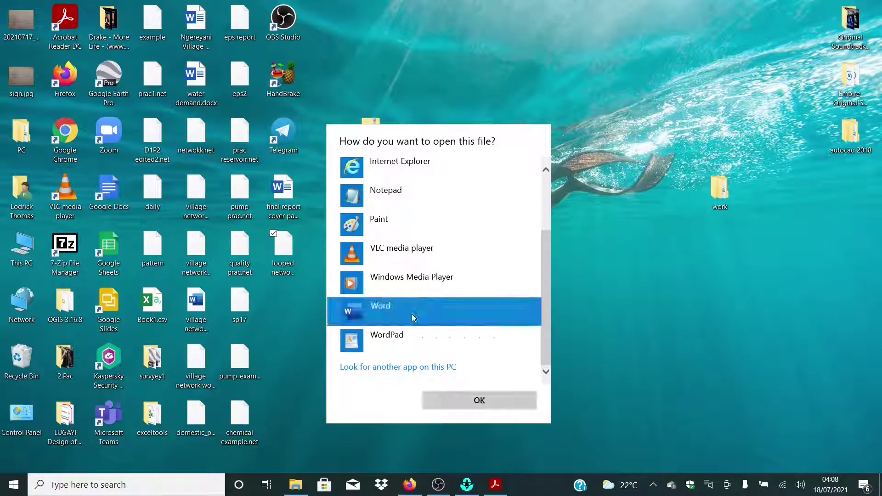
click(479, 401)
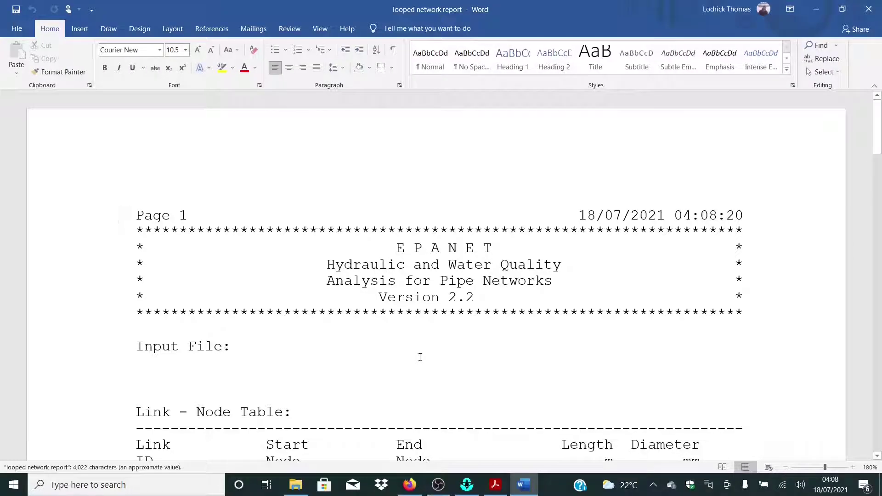
scroll(476, 271, down, 6)
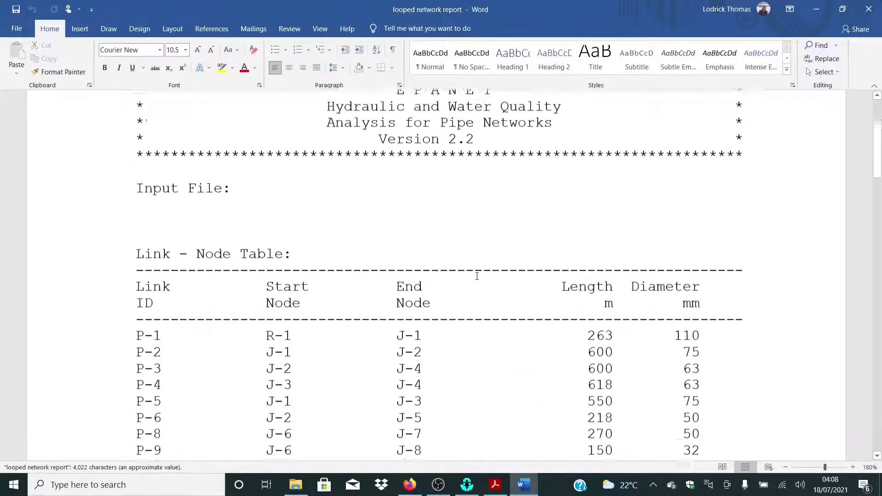
drag(356, 213, 356, 246)
scroll(465, 295, down, 2)
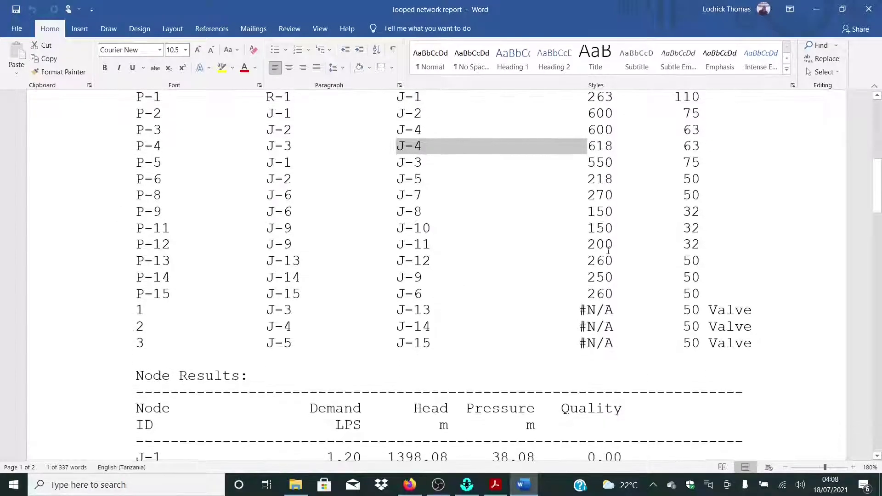
drag(588, 212, 613, 212)
scroll(627, 305, down, 18)
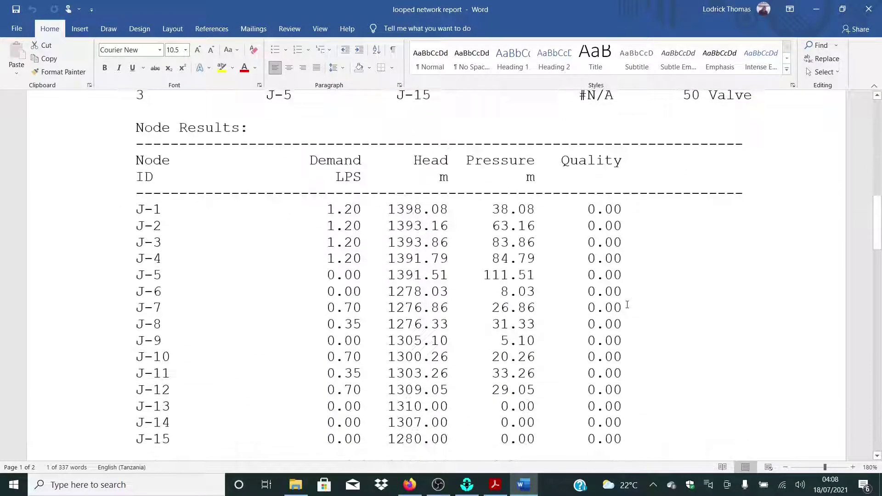
scroll(628, 298, down, 13)
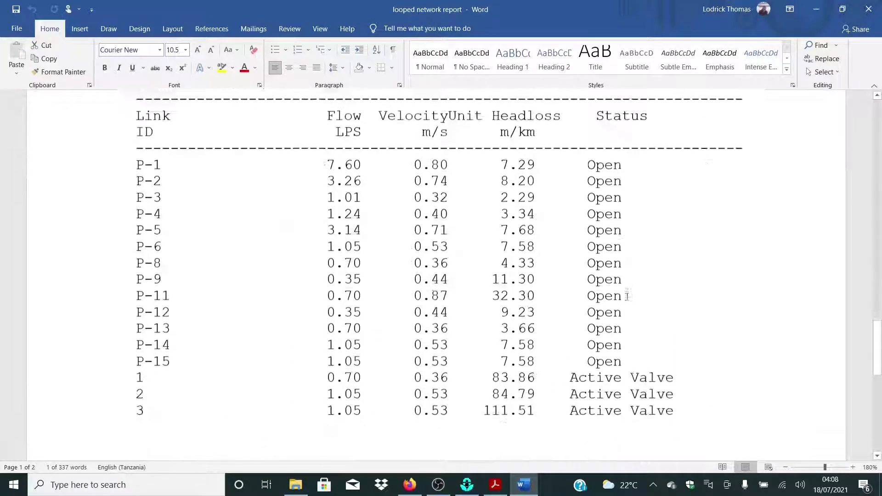
scroll(626, 297, up, 4)
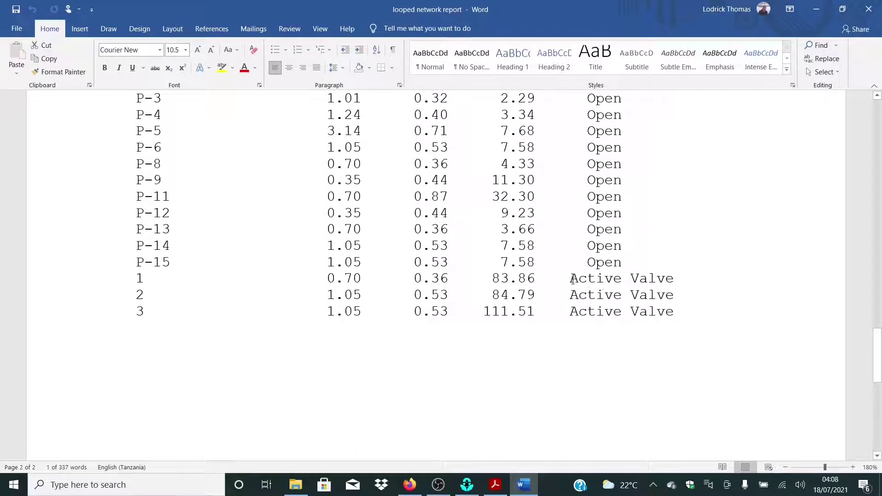
drag(571, 280, 689, 282)
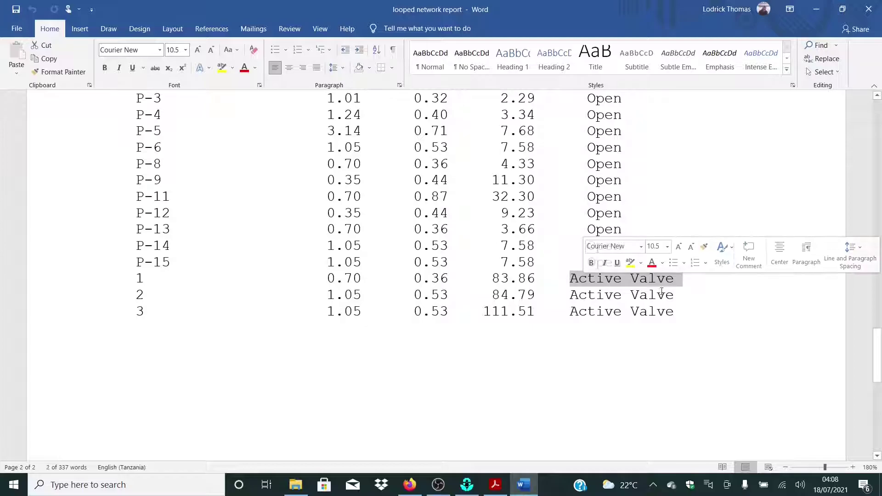
drag(568, 295, 690, 298)
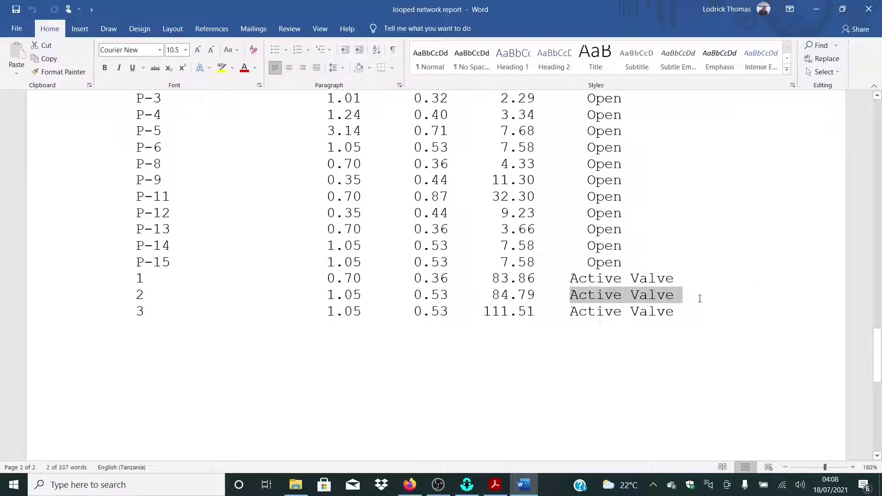
click(598, 313)
scroll(595, 319, down, 5)
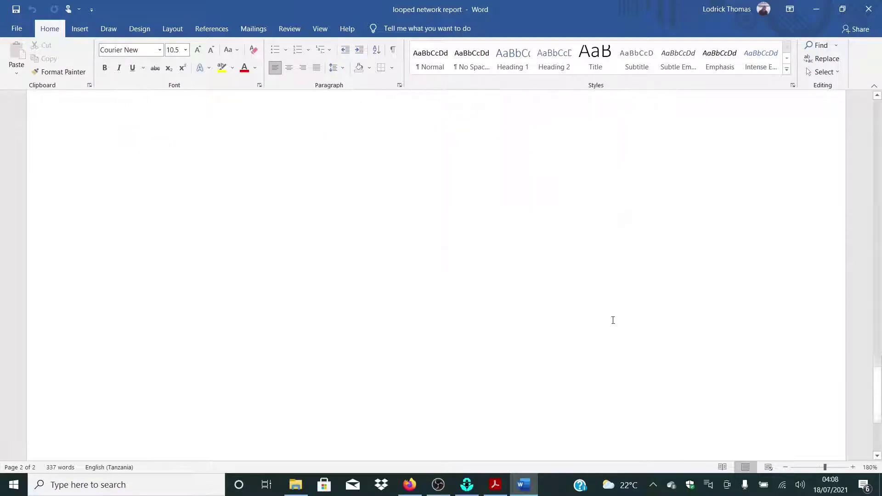
scroll(615, 319, up, 6)
scroll(614, 317, up, 10)
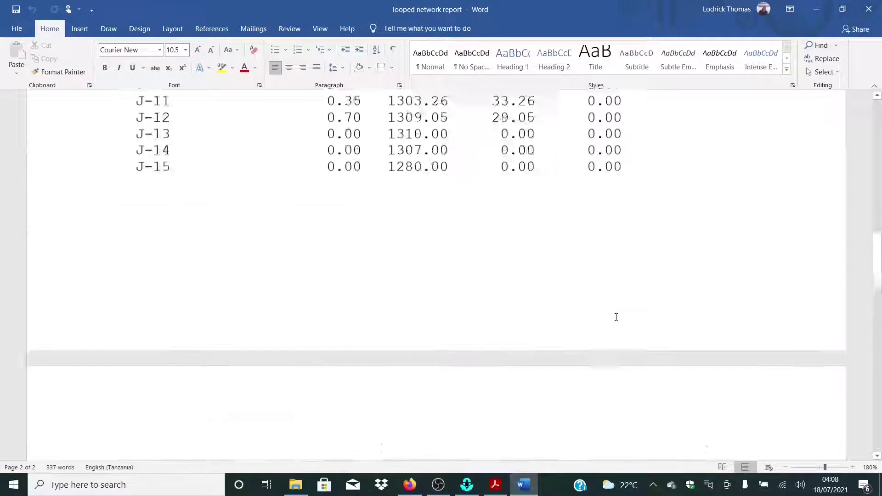
scroll(616, 318, down, 7)
scroll(618, 317, down, 2)
scroll(597, 275, up, 1)
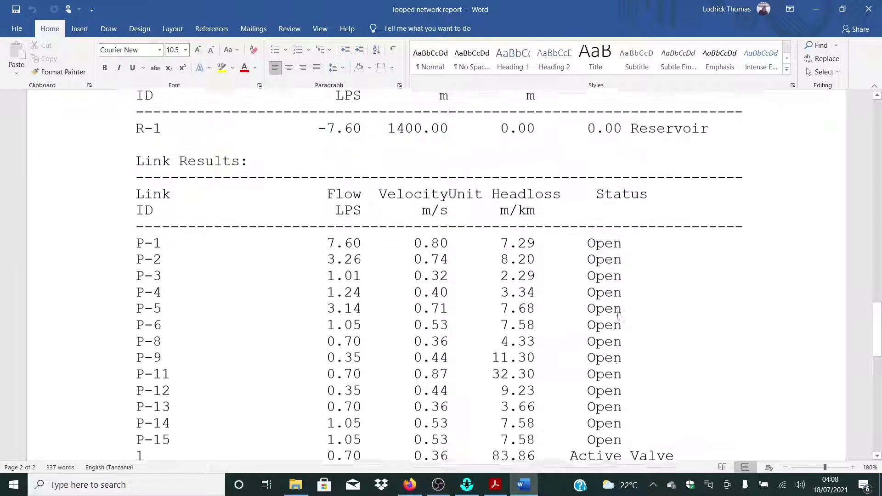